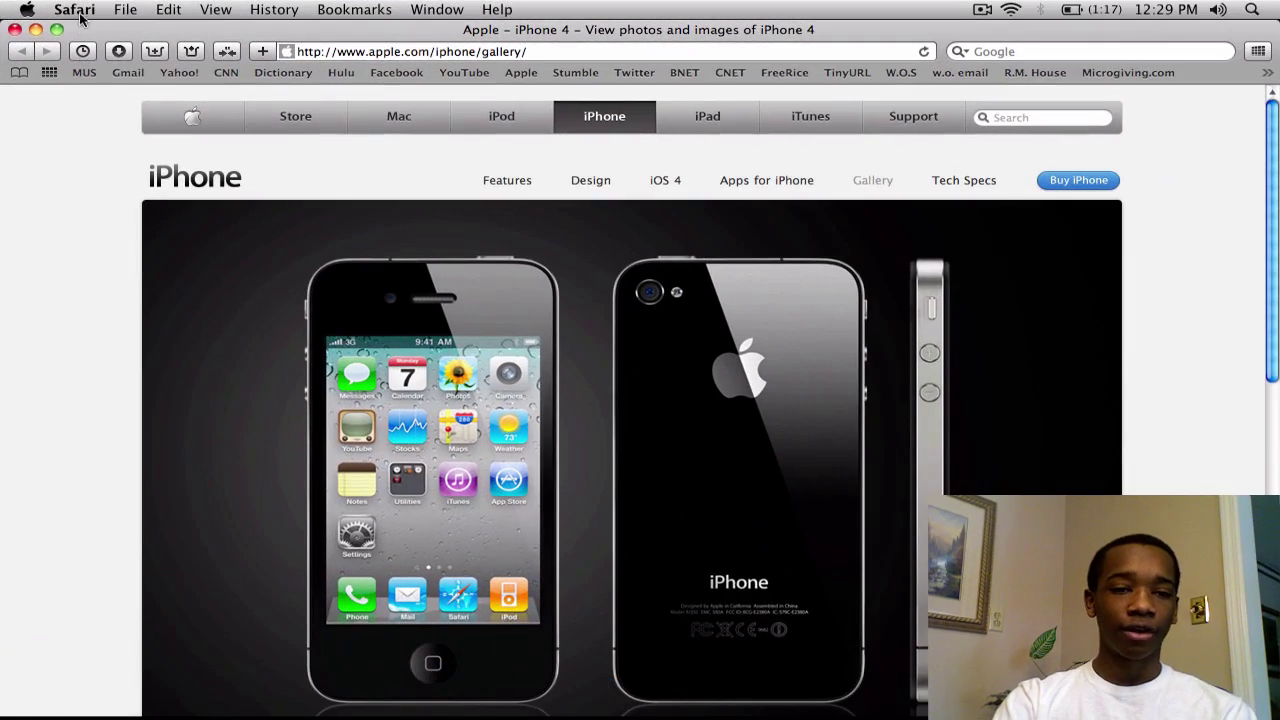
Show the Develop menu, confirm Develop > Enable Extensions is on, then hide the Develop menu again.
click(80, 18)
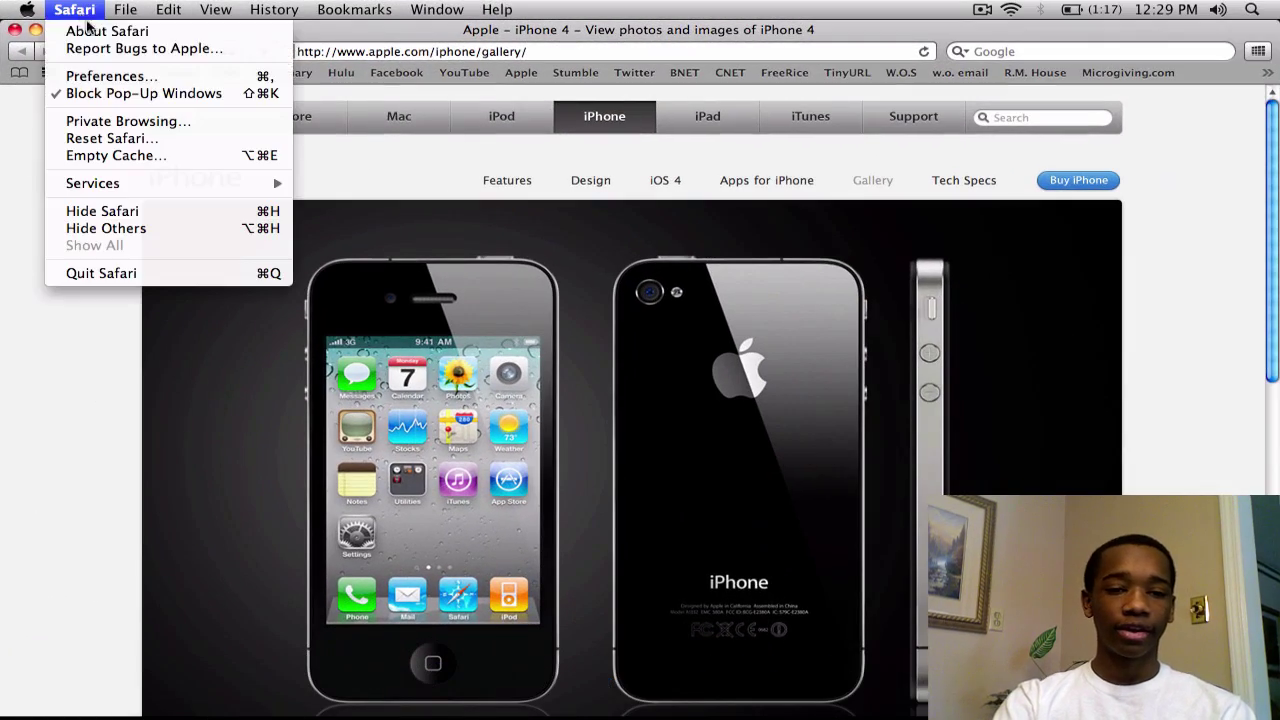
click(133, 79)
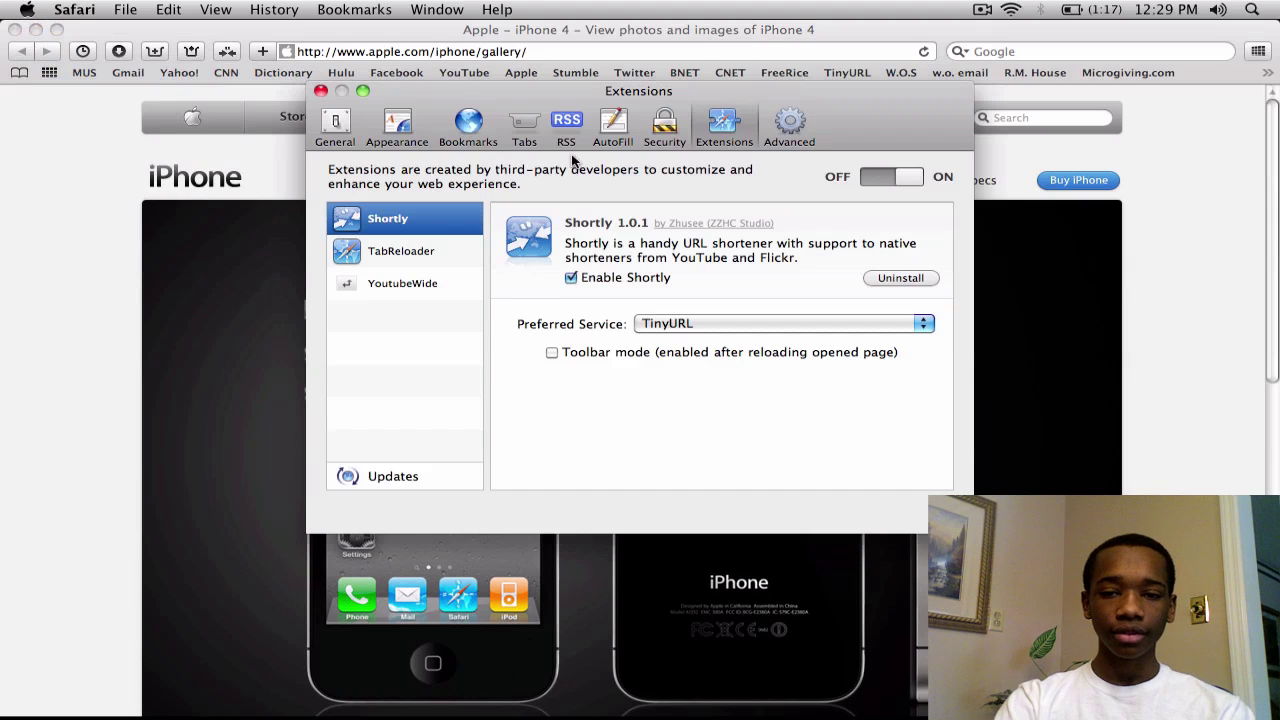
click(787, 130)
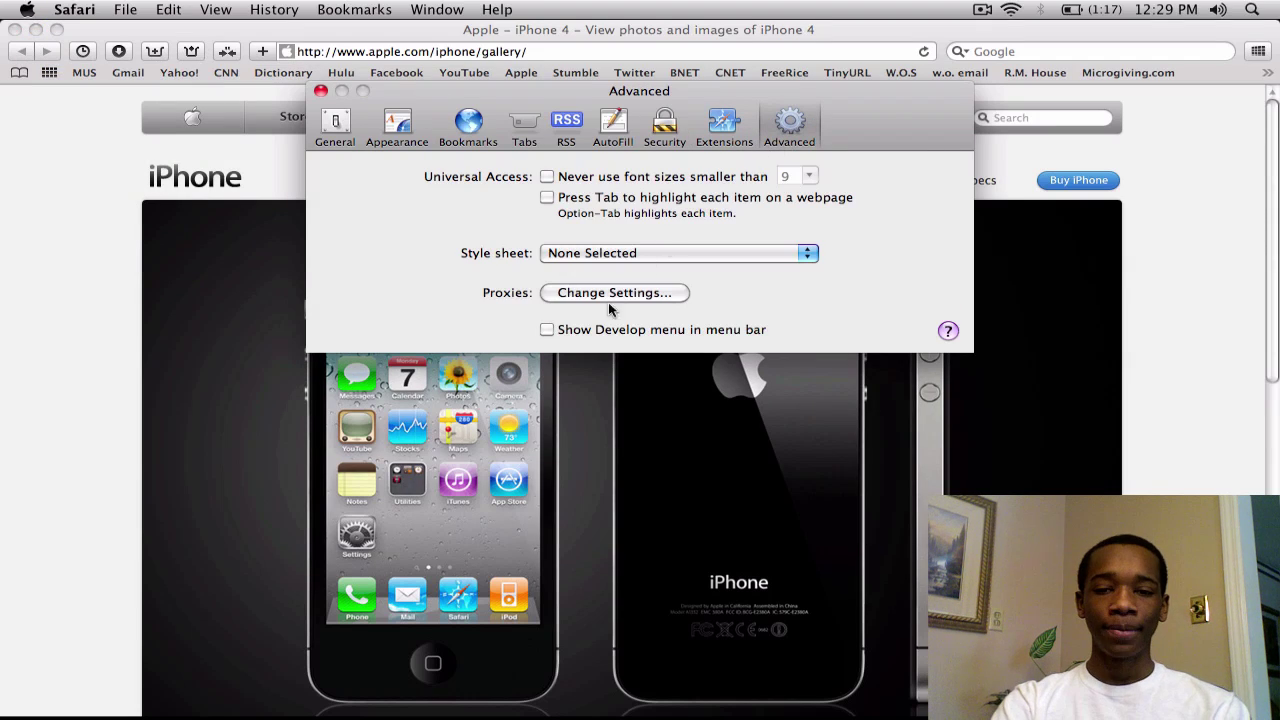
click(548, 330)
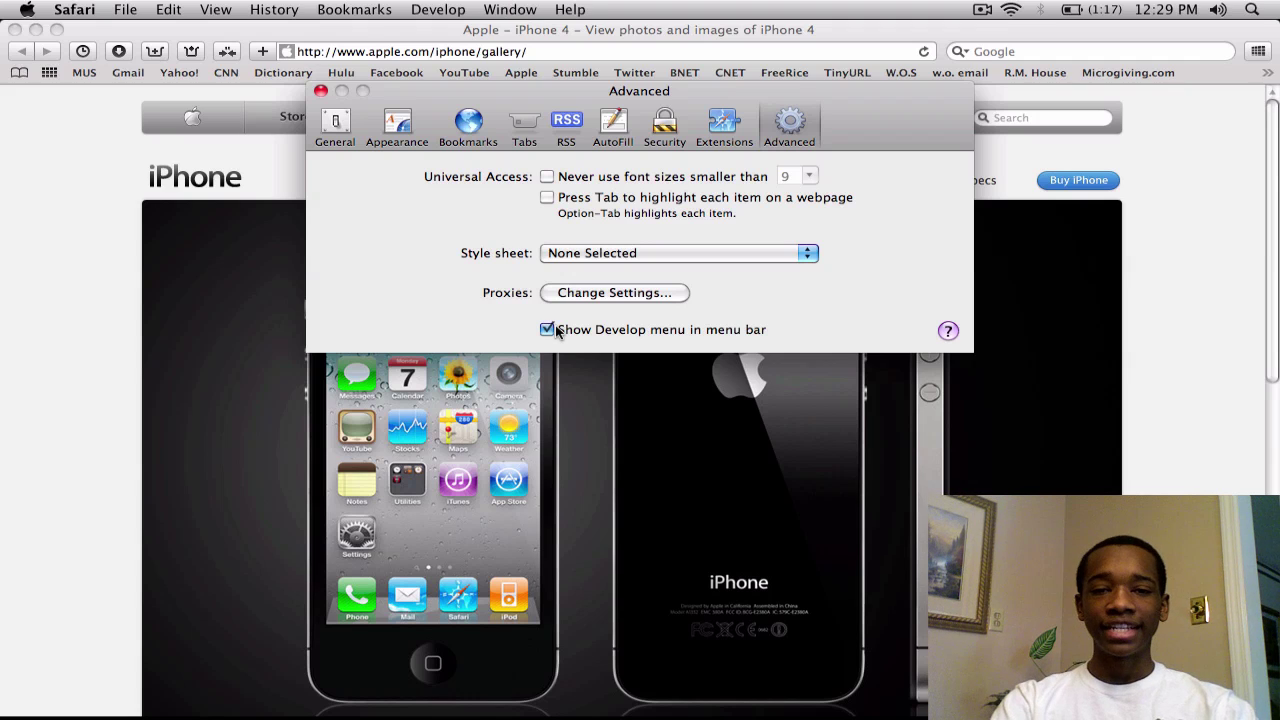
click(436, 9)
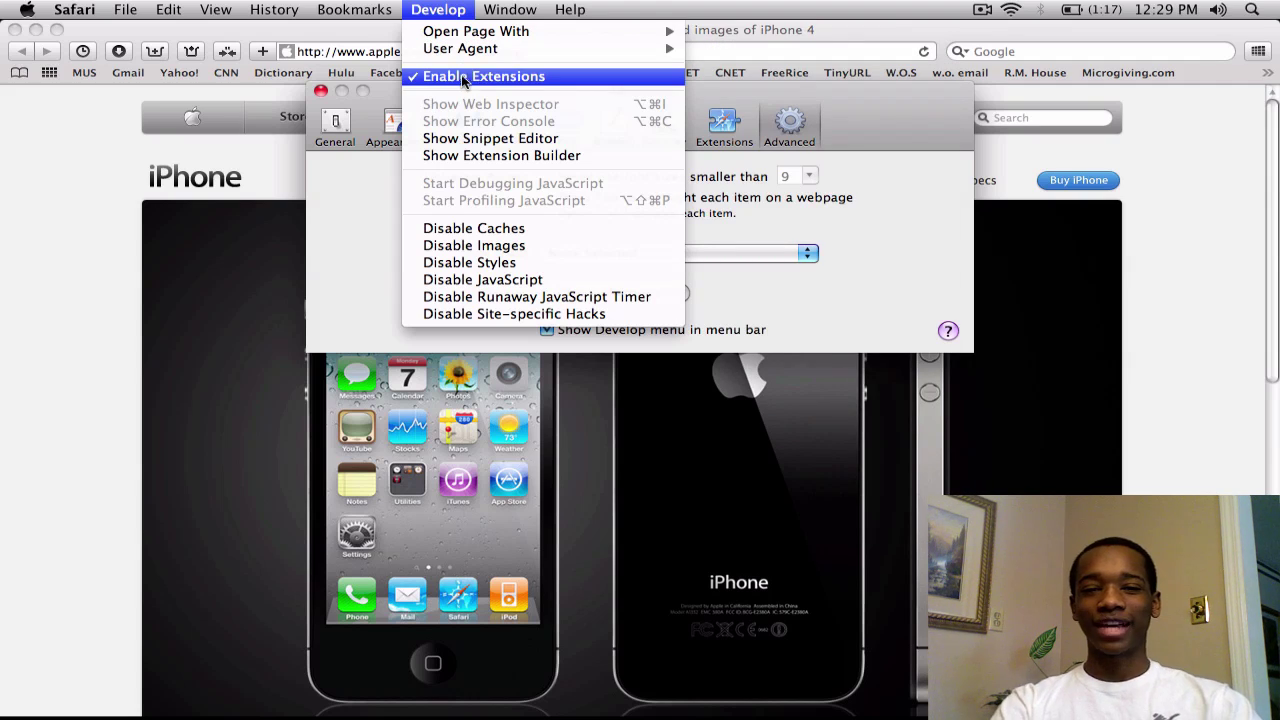
click(388, 197)
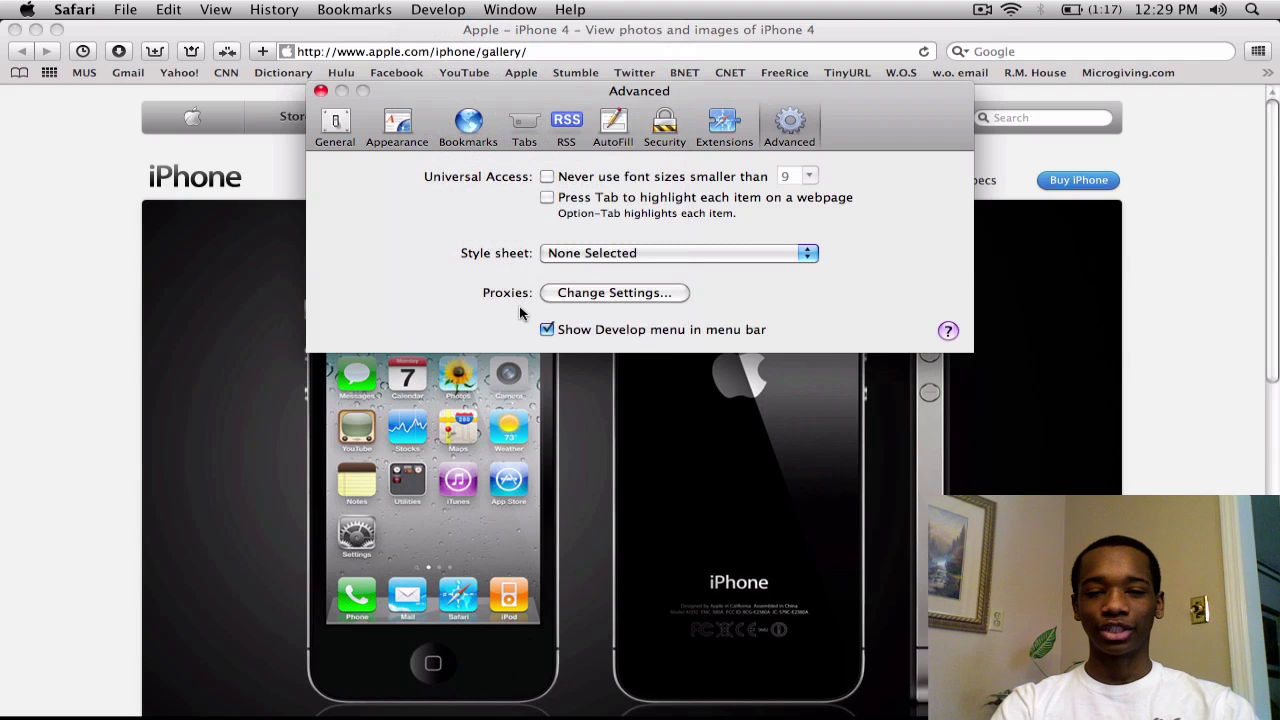
click(566, 333)
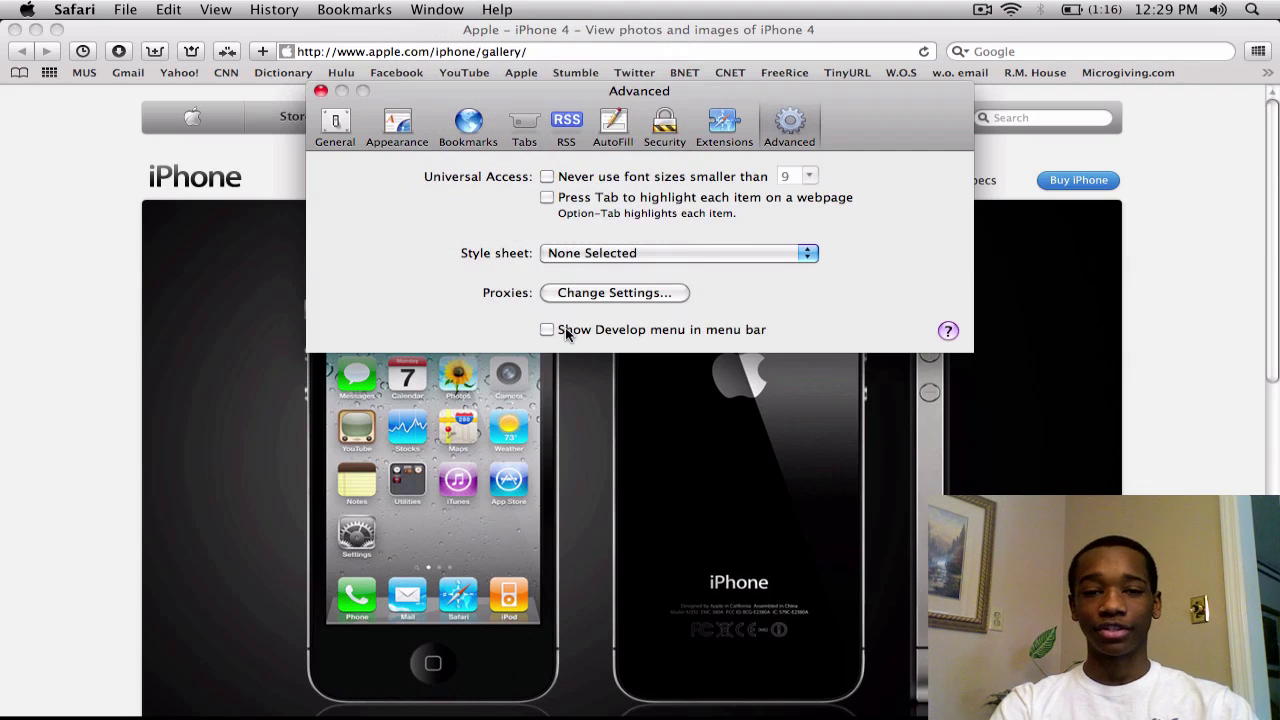
In the Extensions pane, review the TabReloader, YoutubeWide and Shortly settings after dismissing the downloads stack.
click(731, 143)
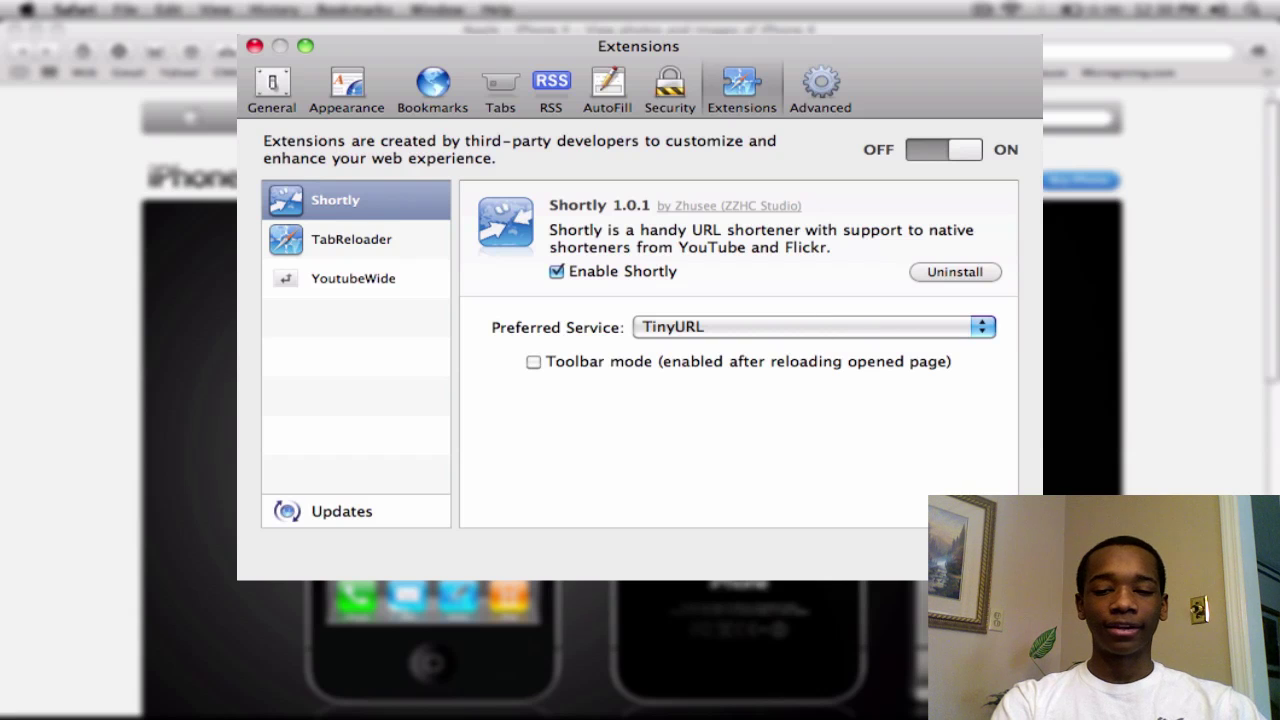
click(985, 685)
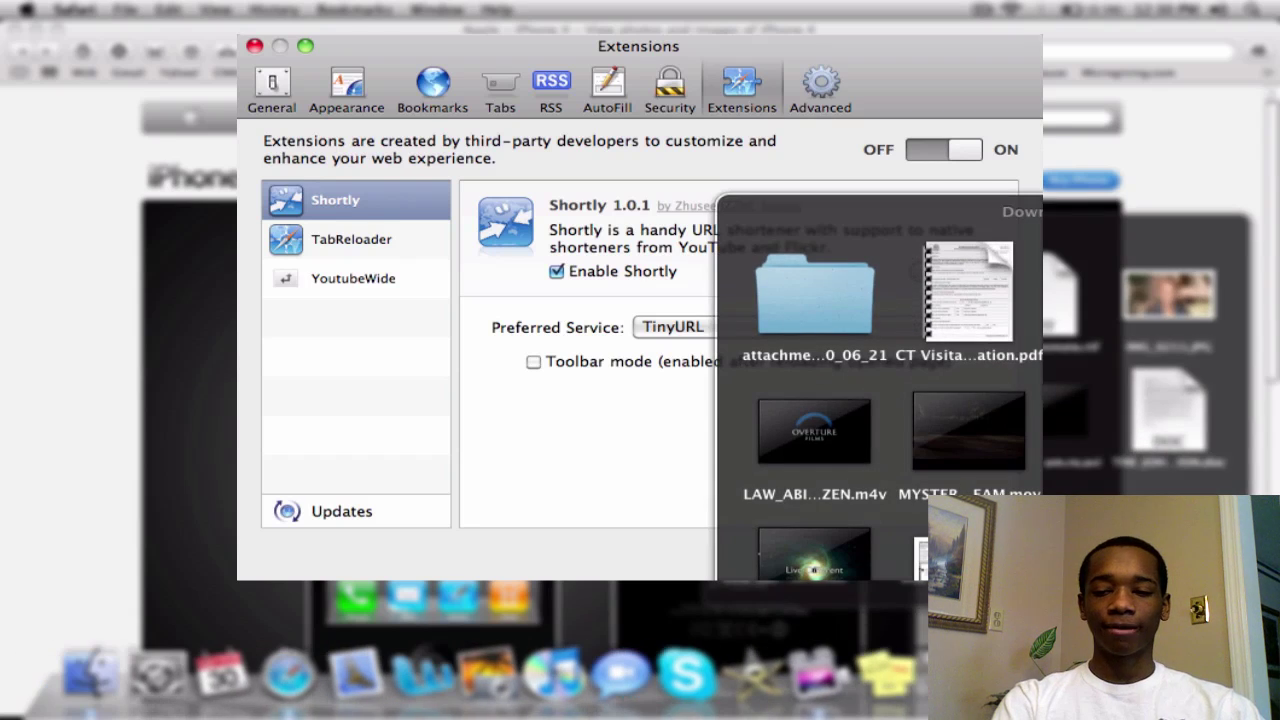
click(438, 421)
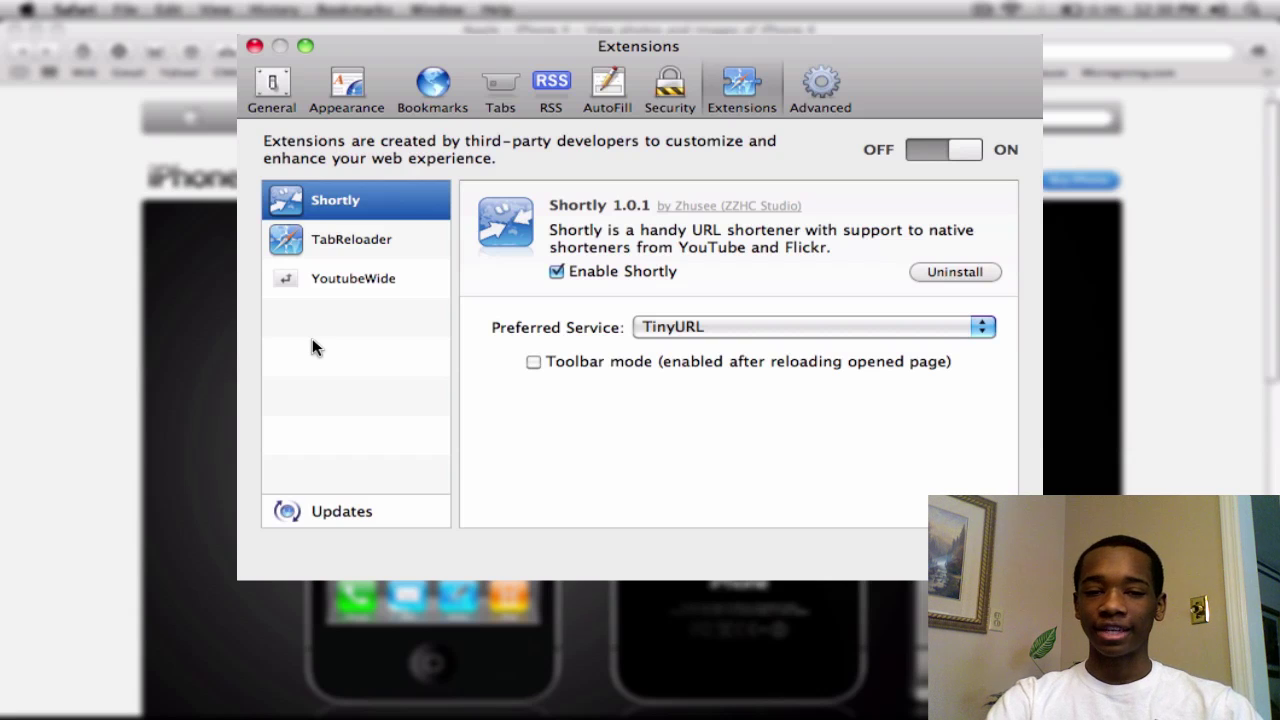
click(337, 248)
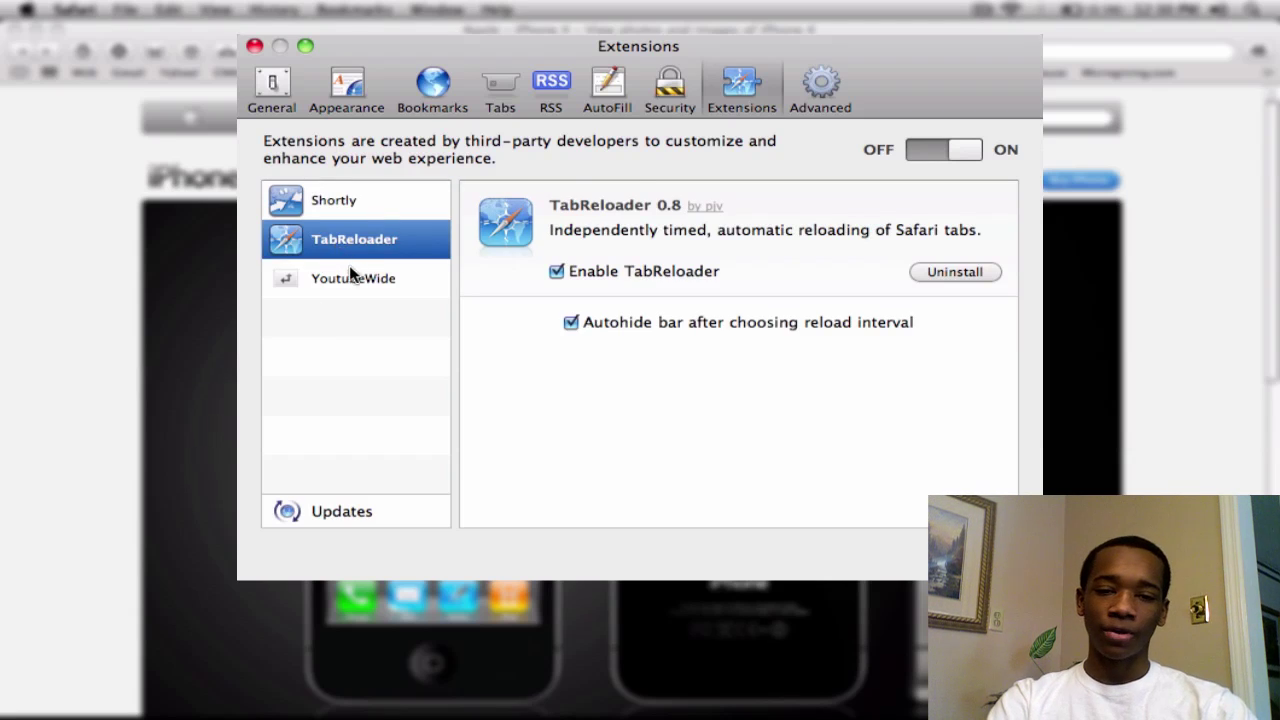
click(352, 278)
click(337, 205)
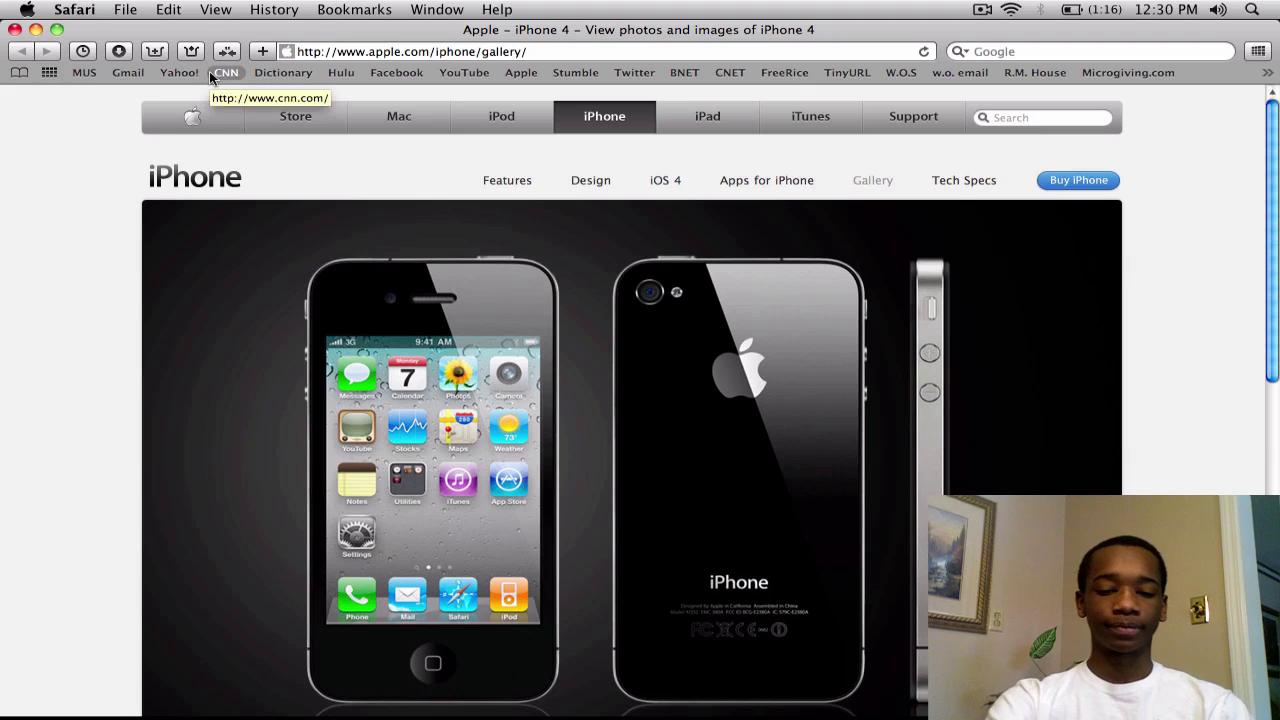
Open the gallery page in a second tab and set TabReloader to reload the first tab every 30 seconds, then every minute.
key(super+t)
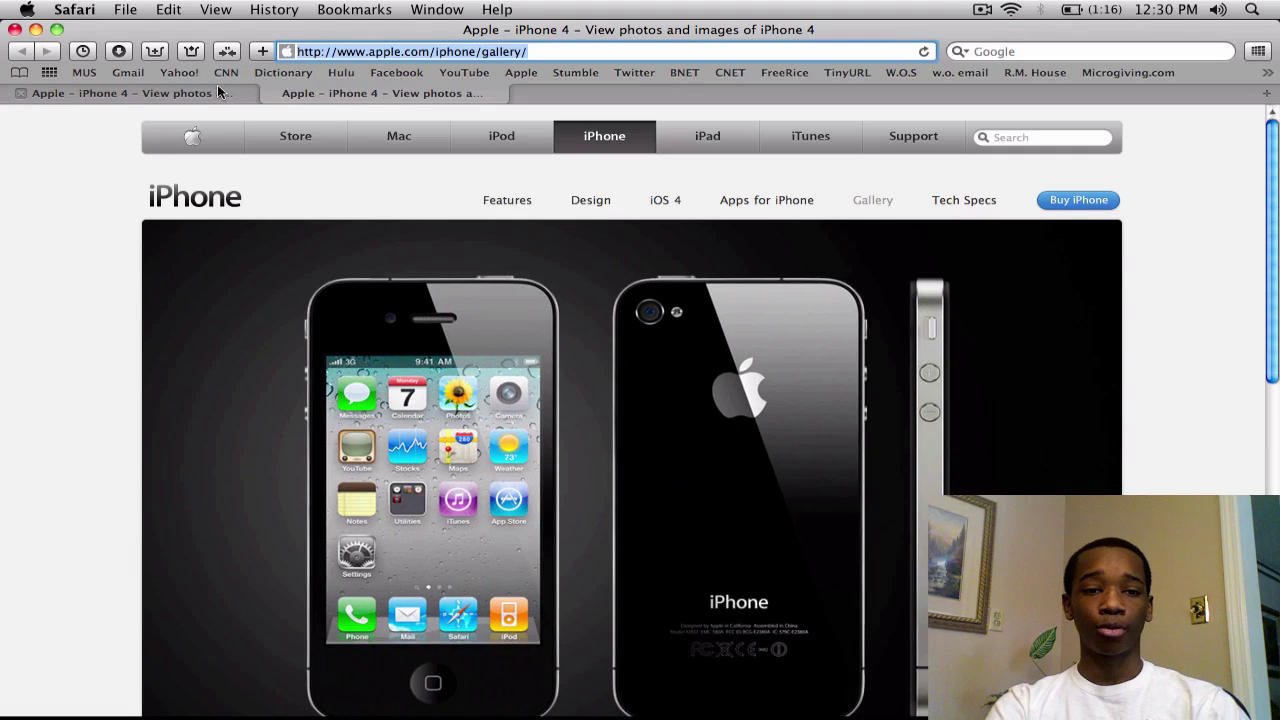
click(218, 88)
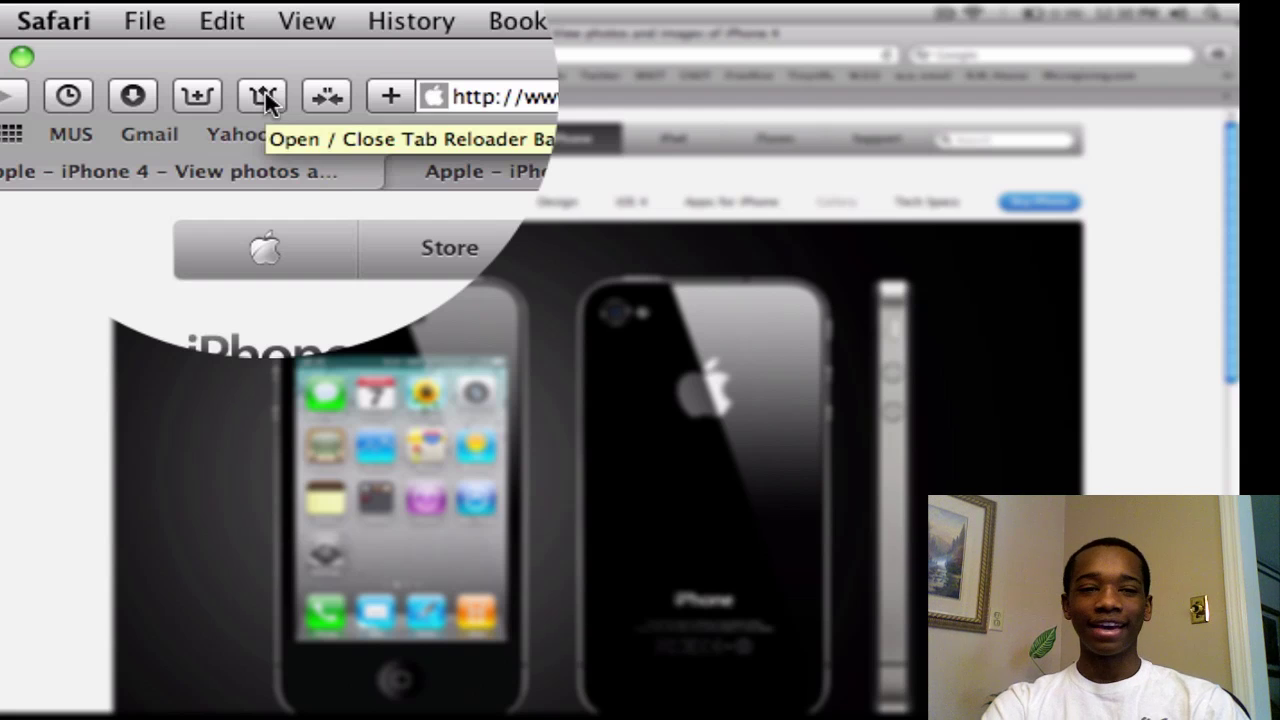
click(265, 95)
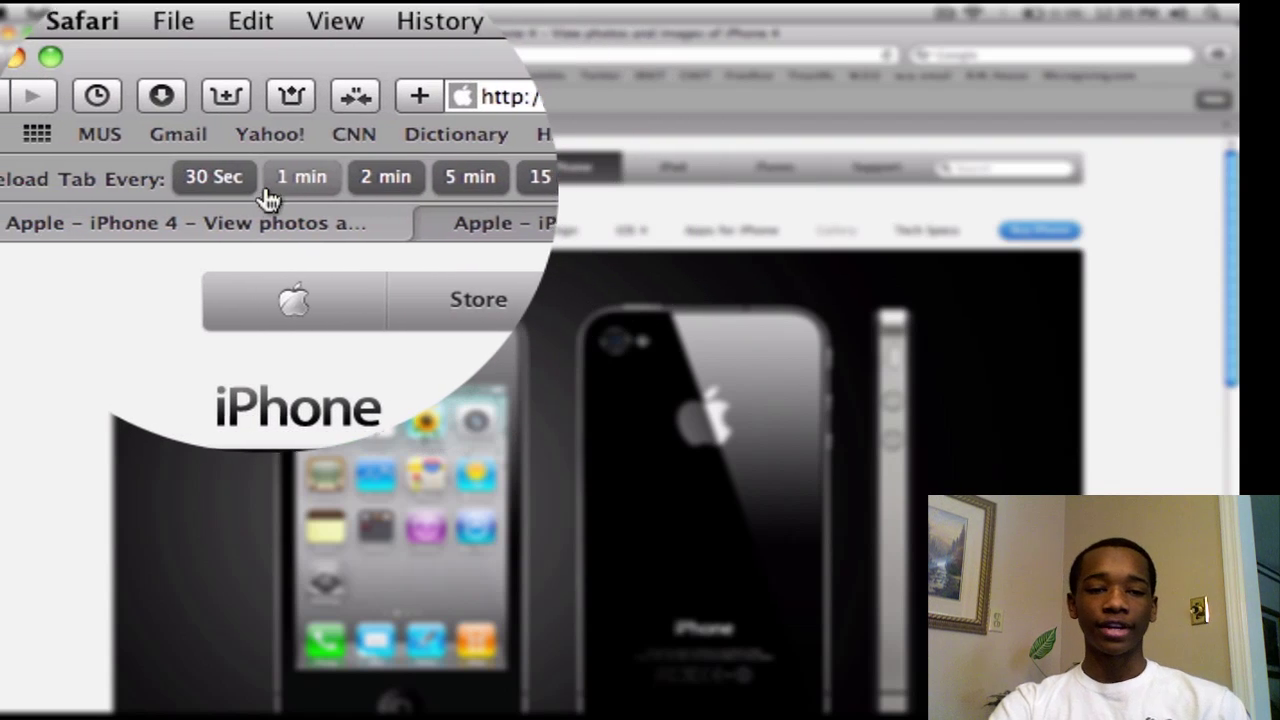
click(254, 197)
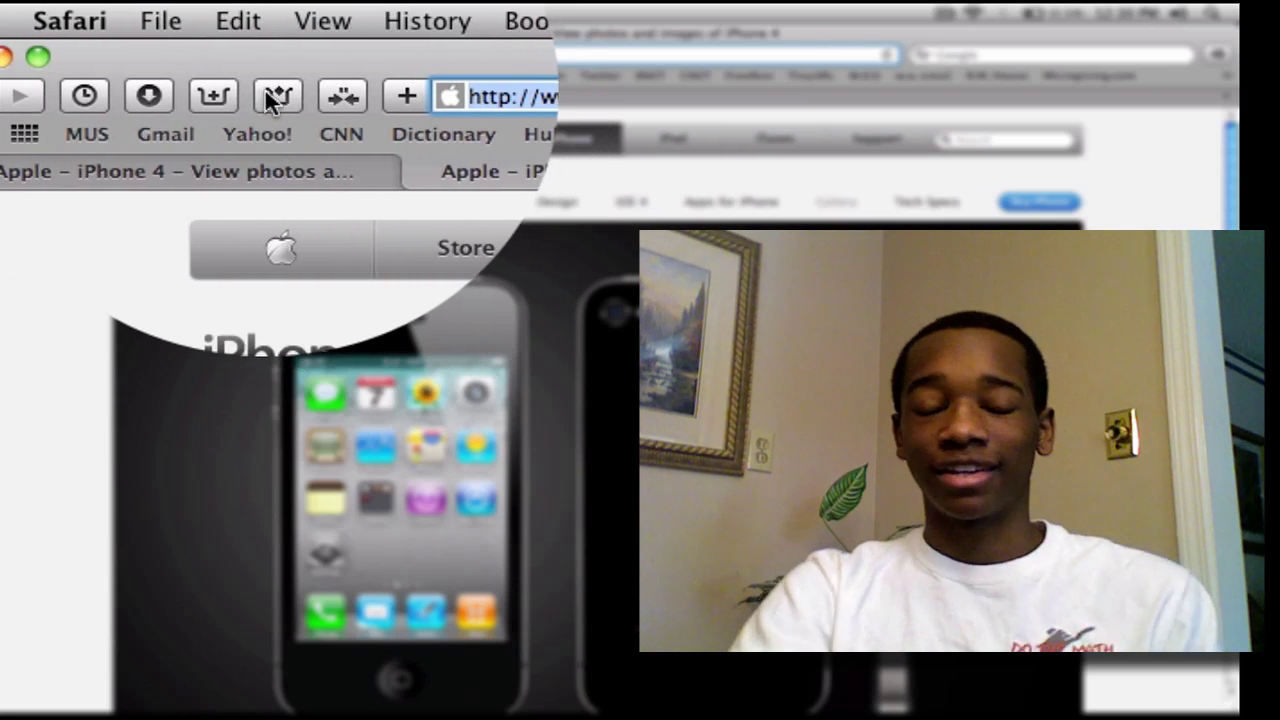
click(268, 98)
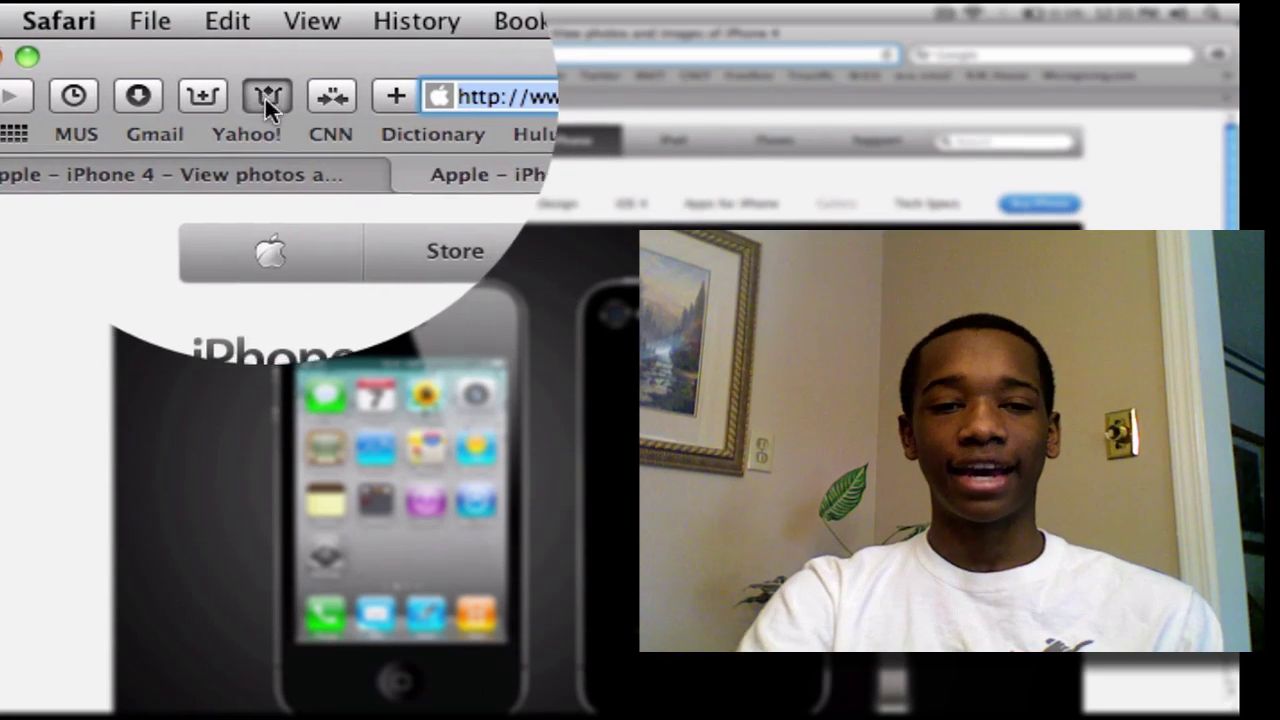
click(266, 178)
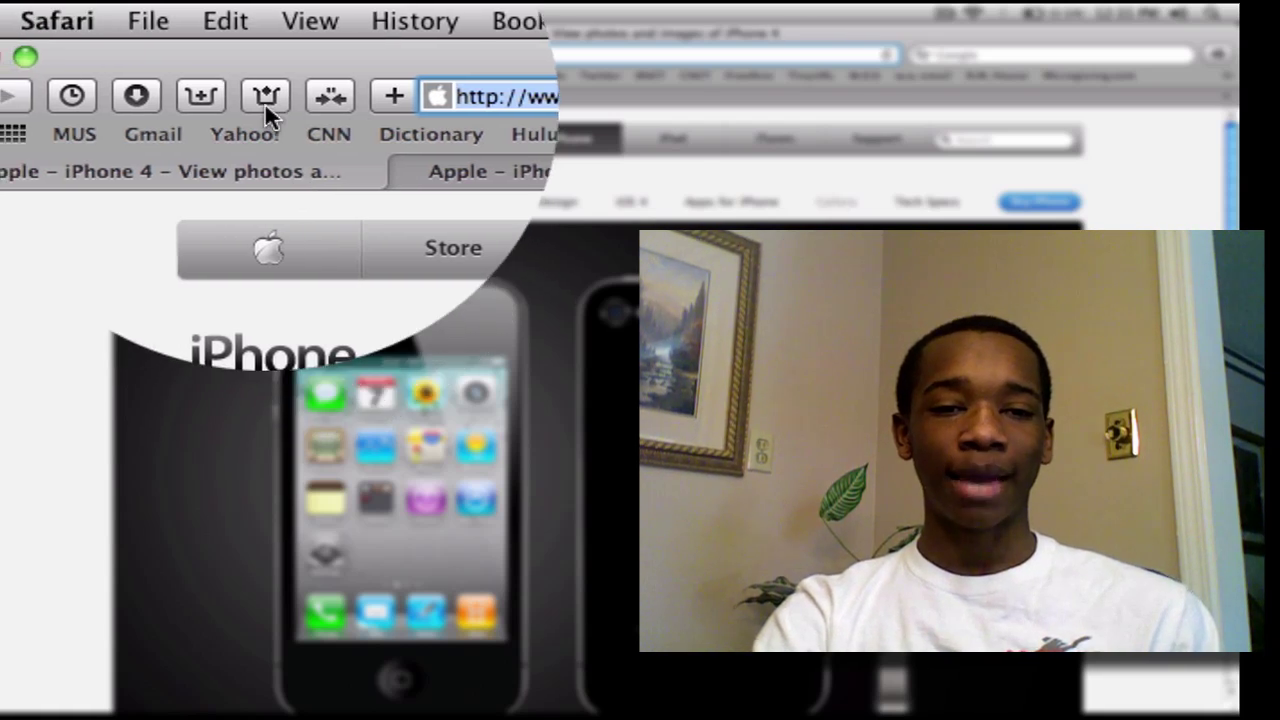
Disable TabReloader's automatic reloading for the tab.
click(265, 100)
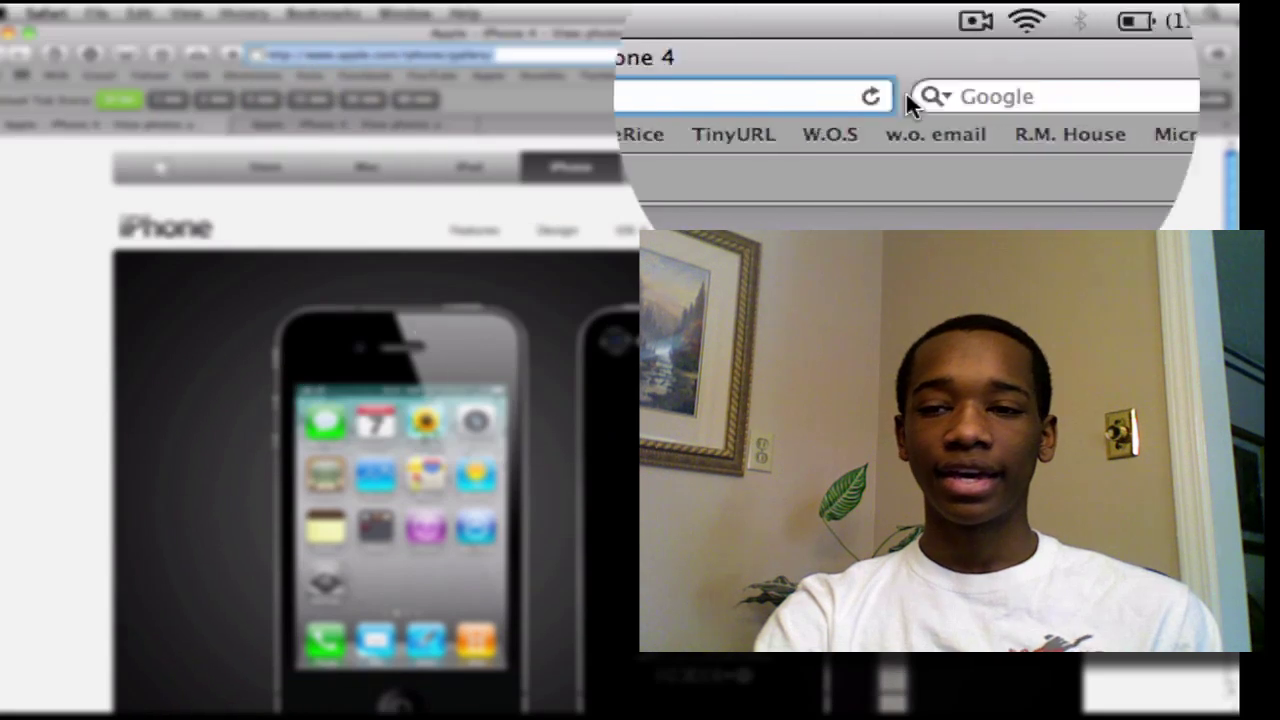
click(1181, 186)
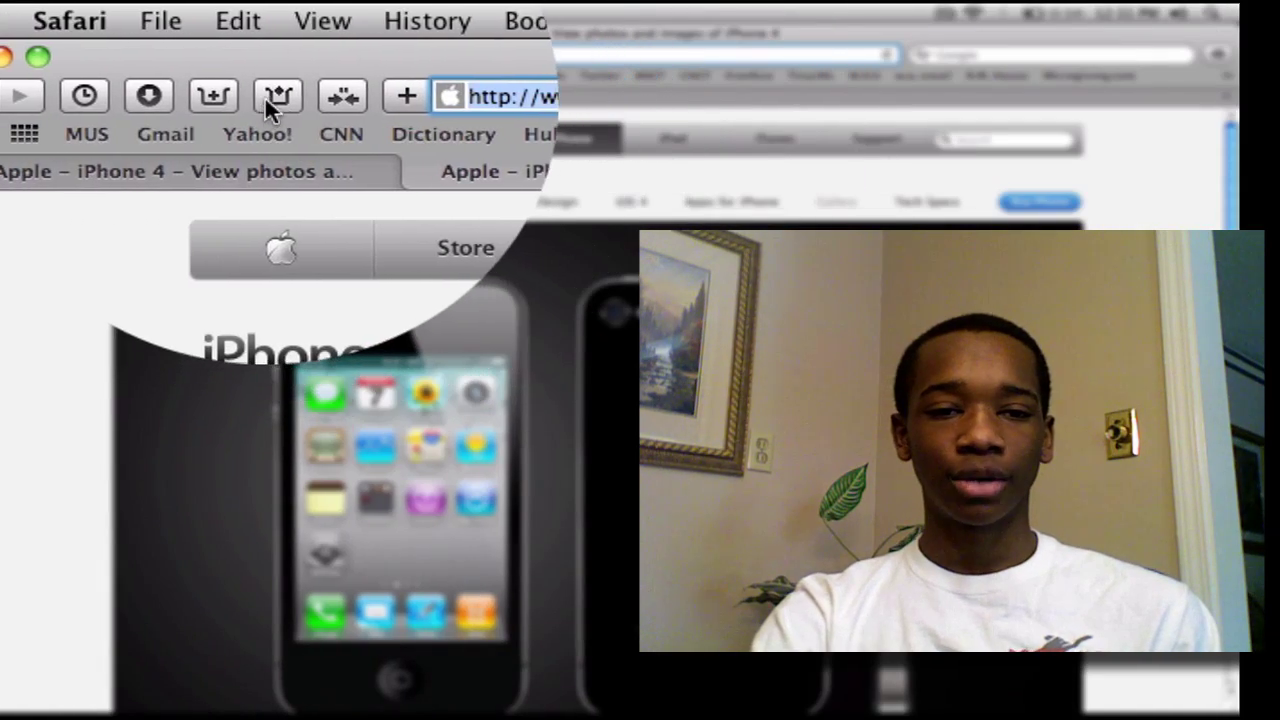
click(264, 95)
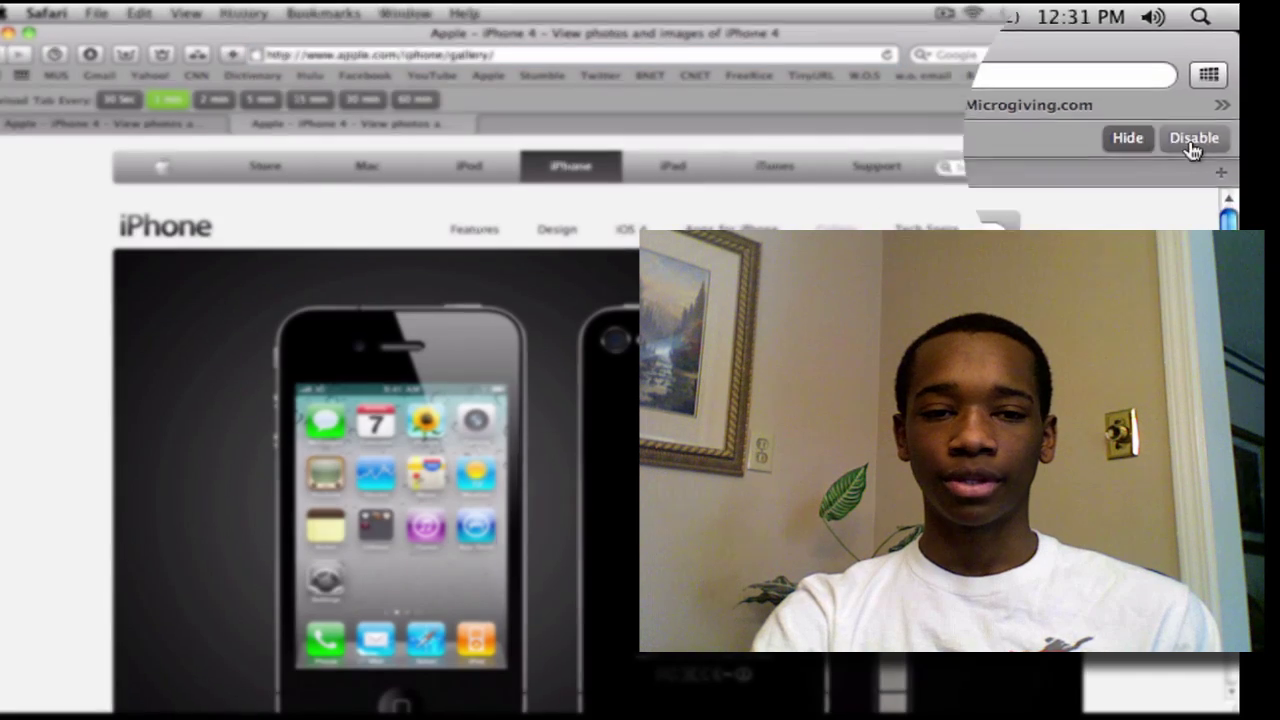
click(1192, 145)
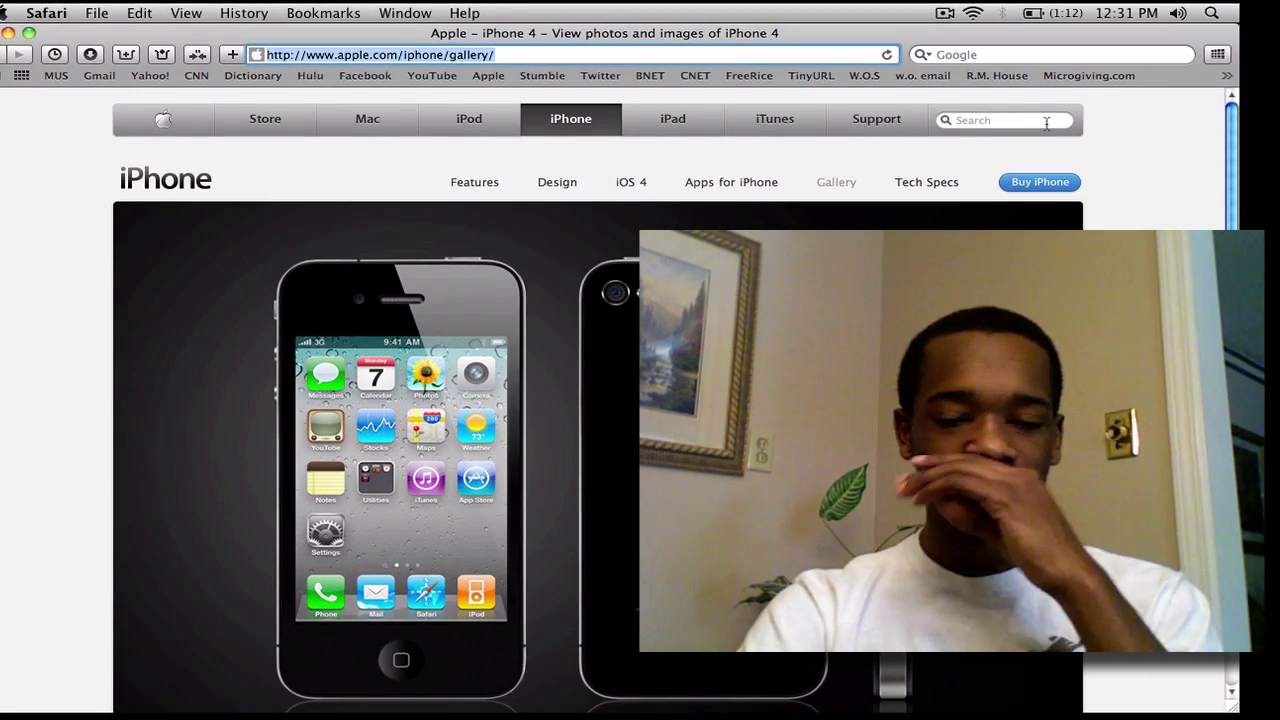
click(163, 54)
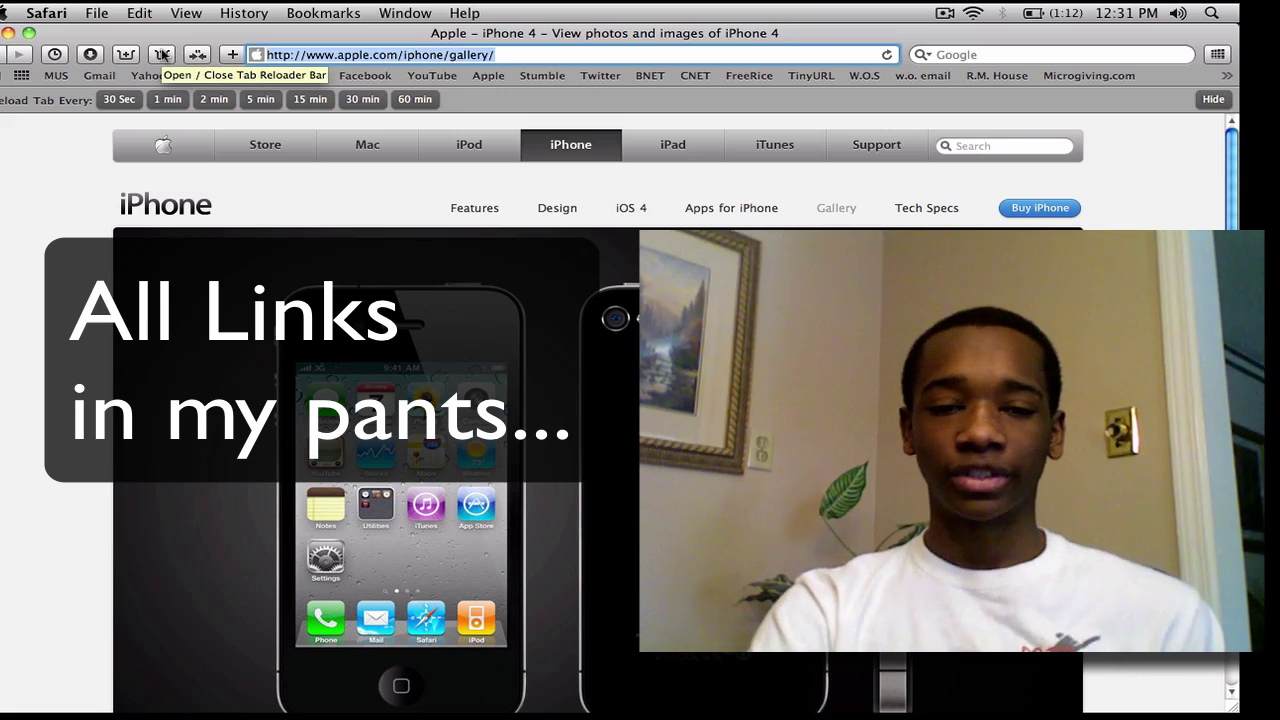
click(163, 54)
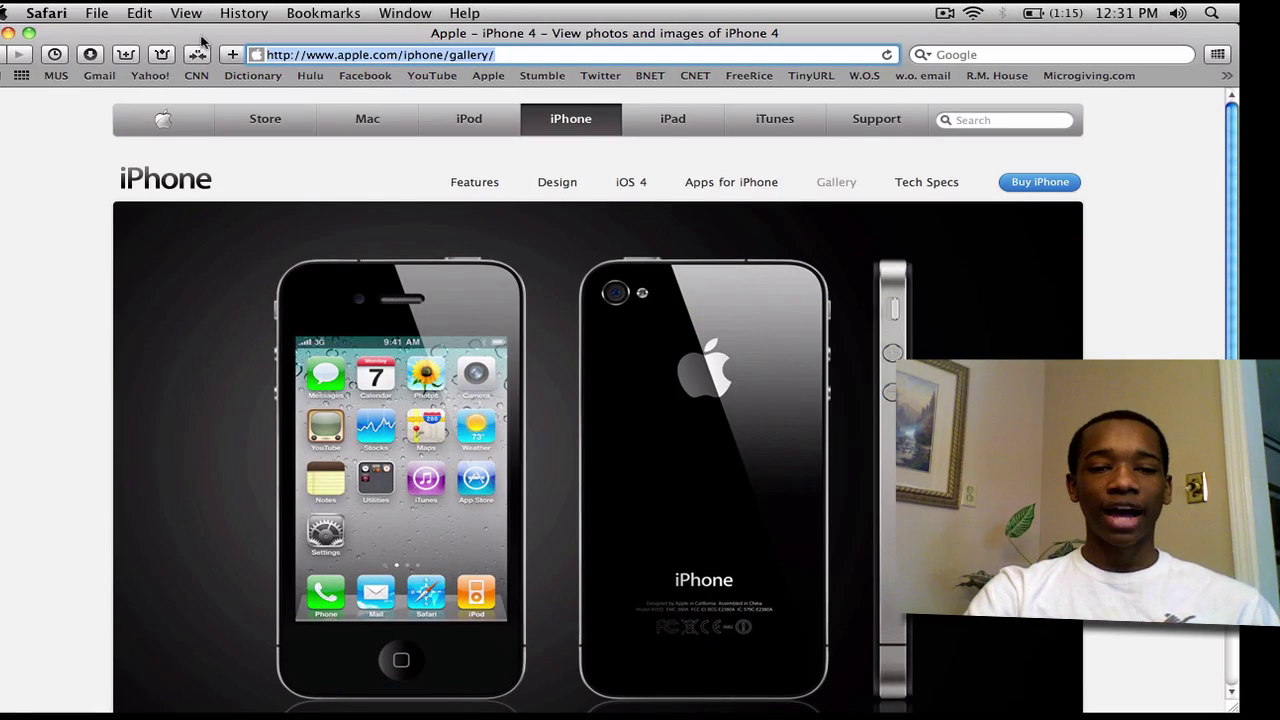
Get a TinyURL short link for the iPhone gallery page, select it, and dismiss the alert.
click(199, 58)
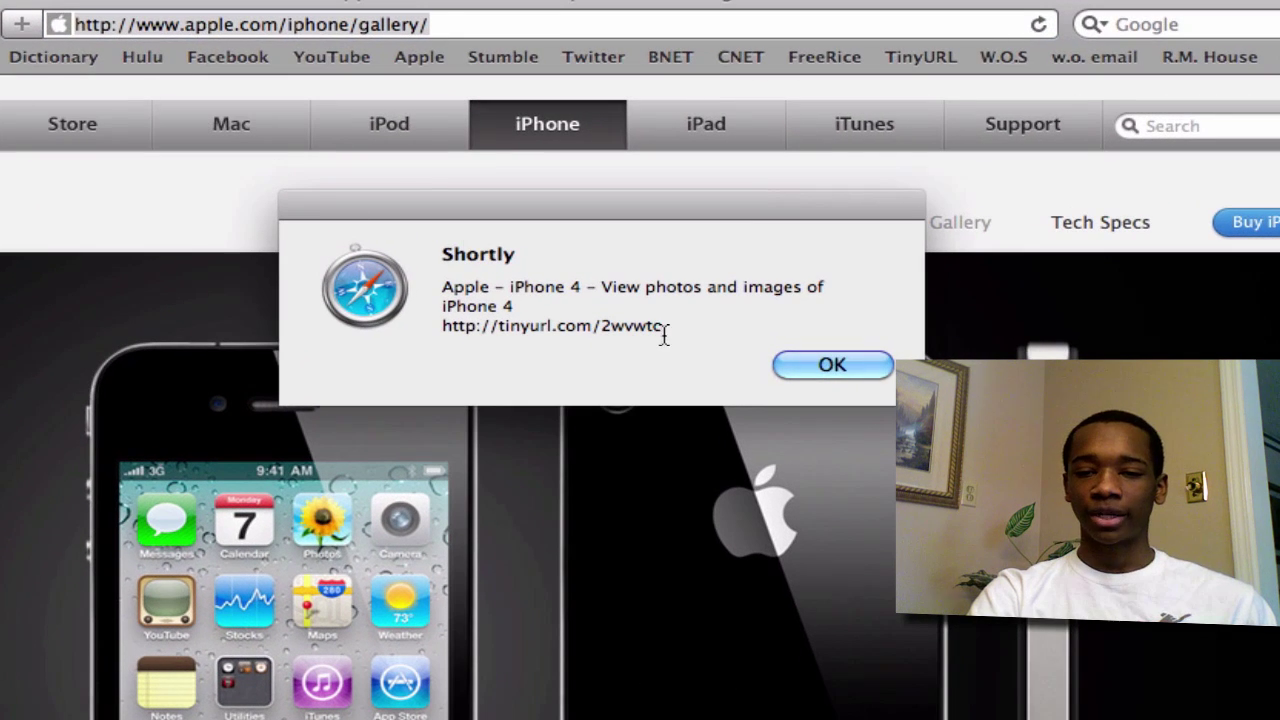
drag(673, 333, 438, 338)
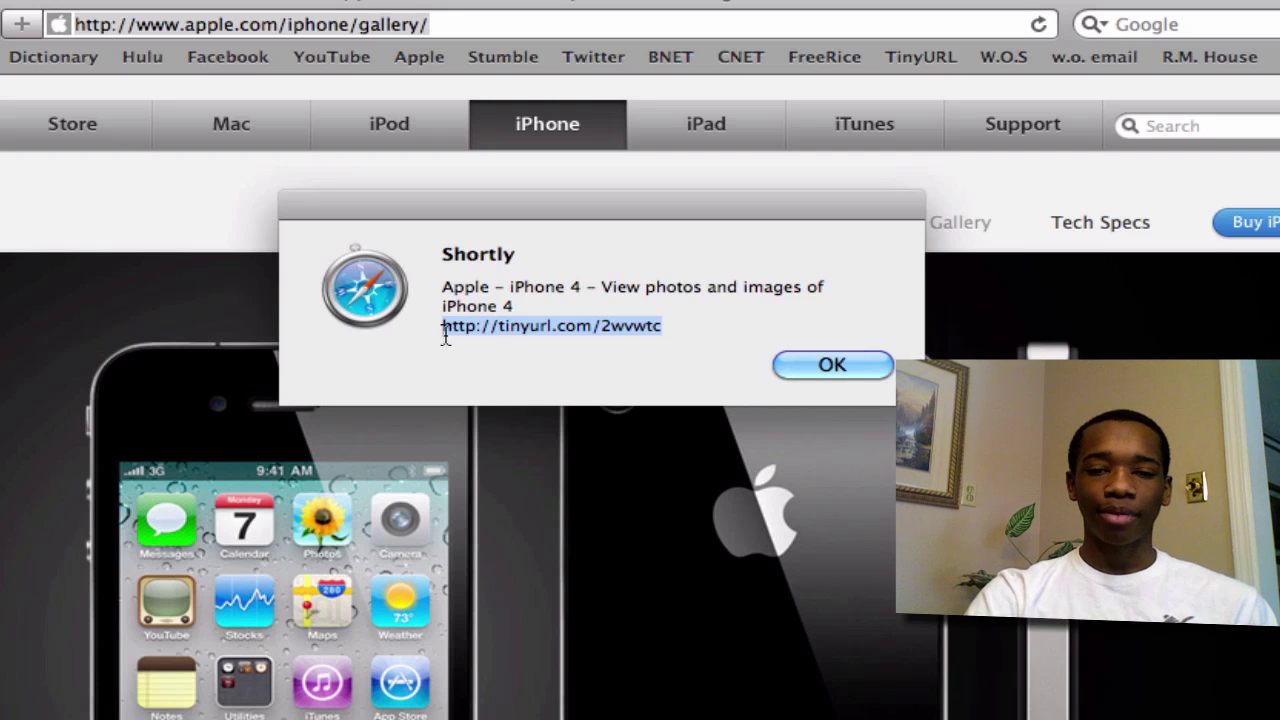
key(Return)
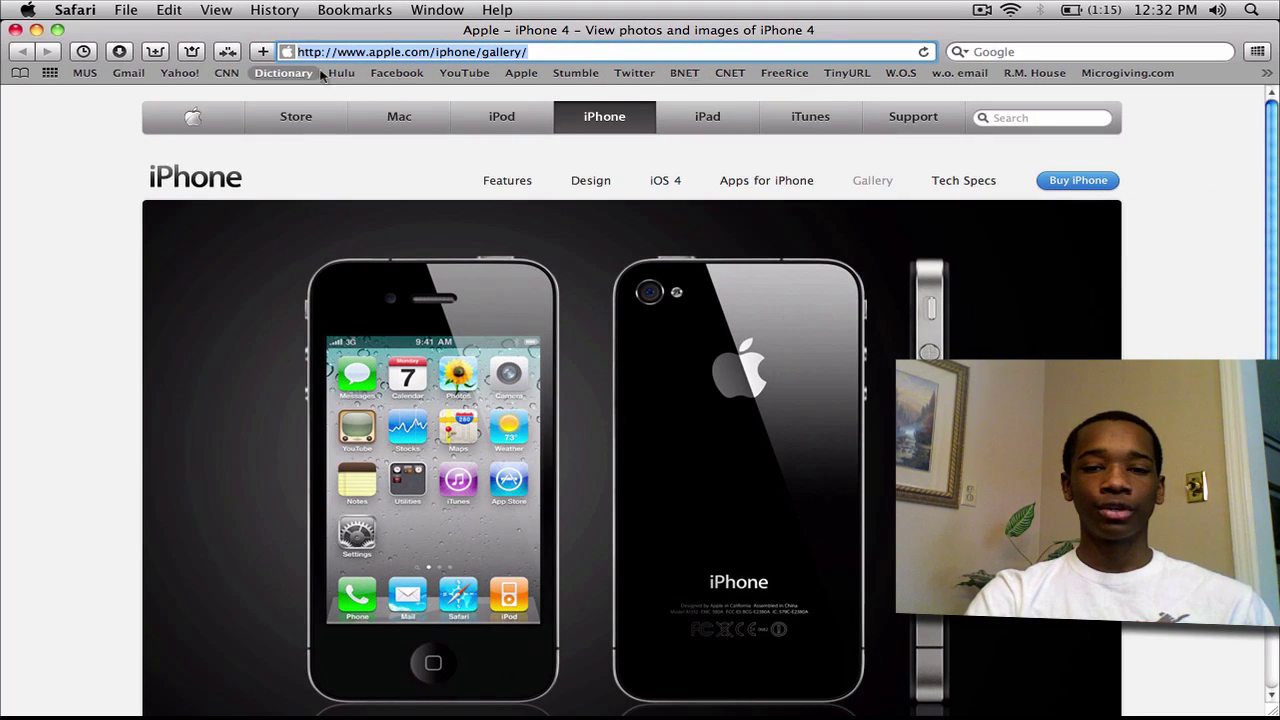
Open the Twitter home page, get and select its TinyURL short link, then dismiss the alert.
click(628, 76)
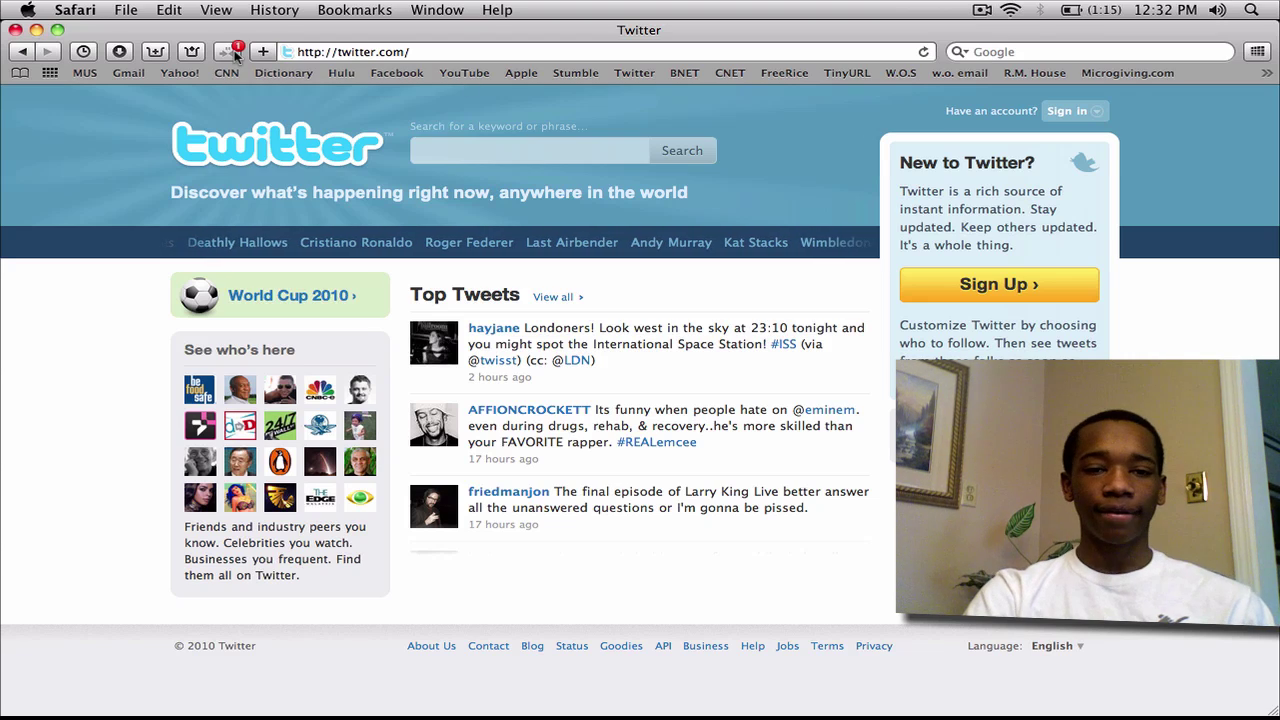
click(234, 52)
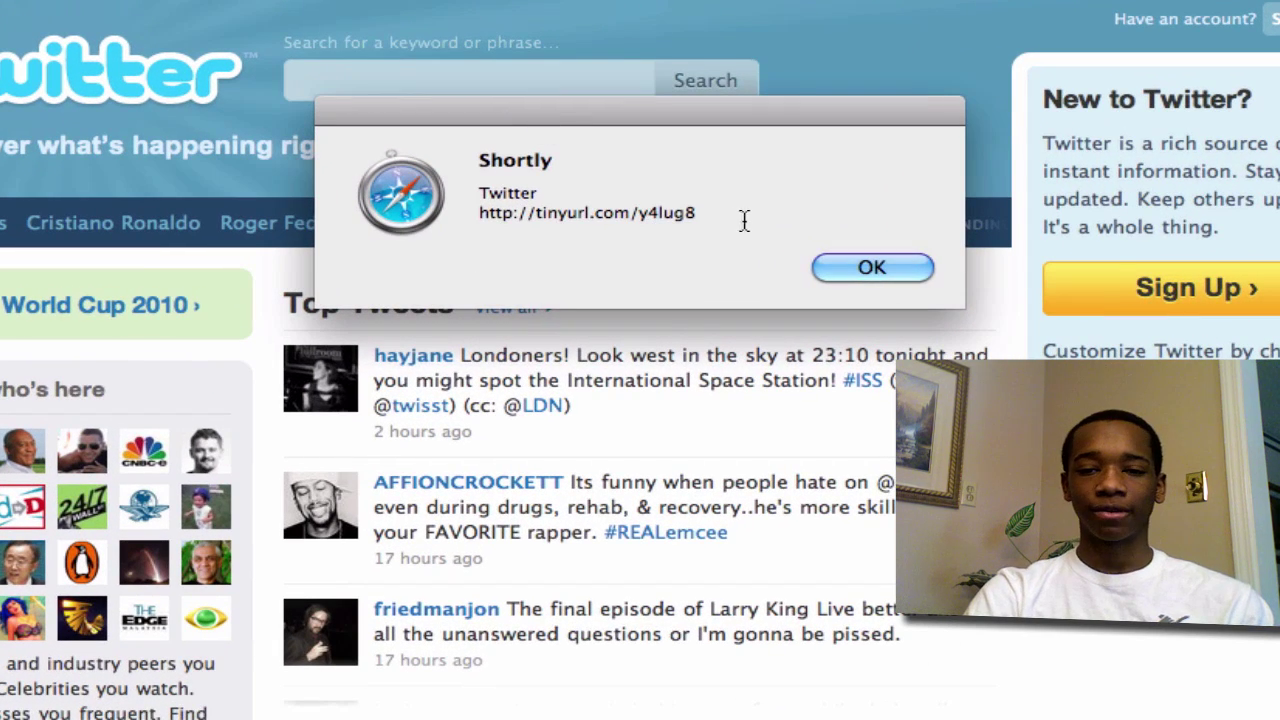
drag(718, 232, 548, 233)
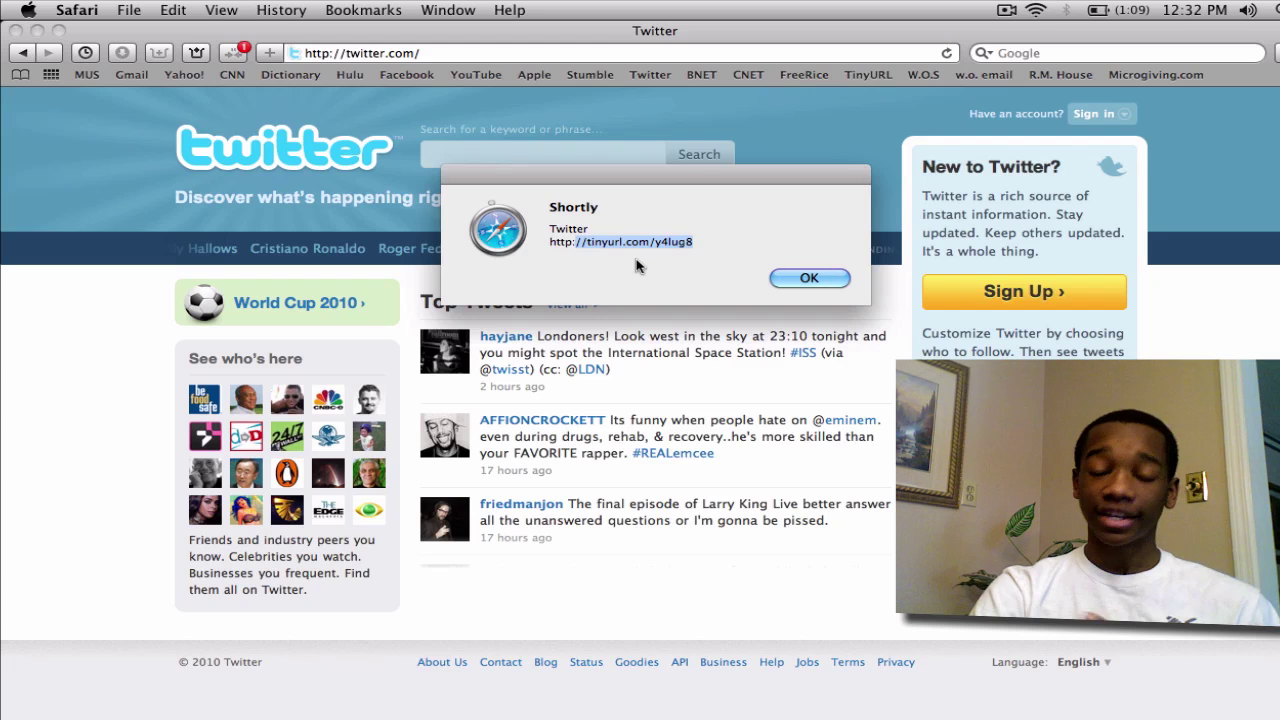
key(Return)
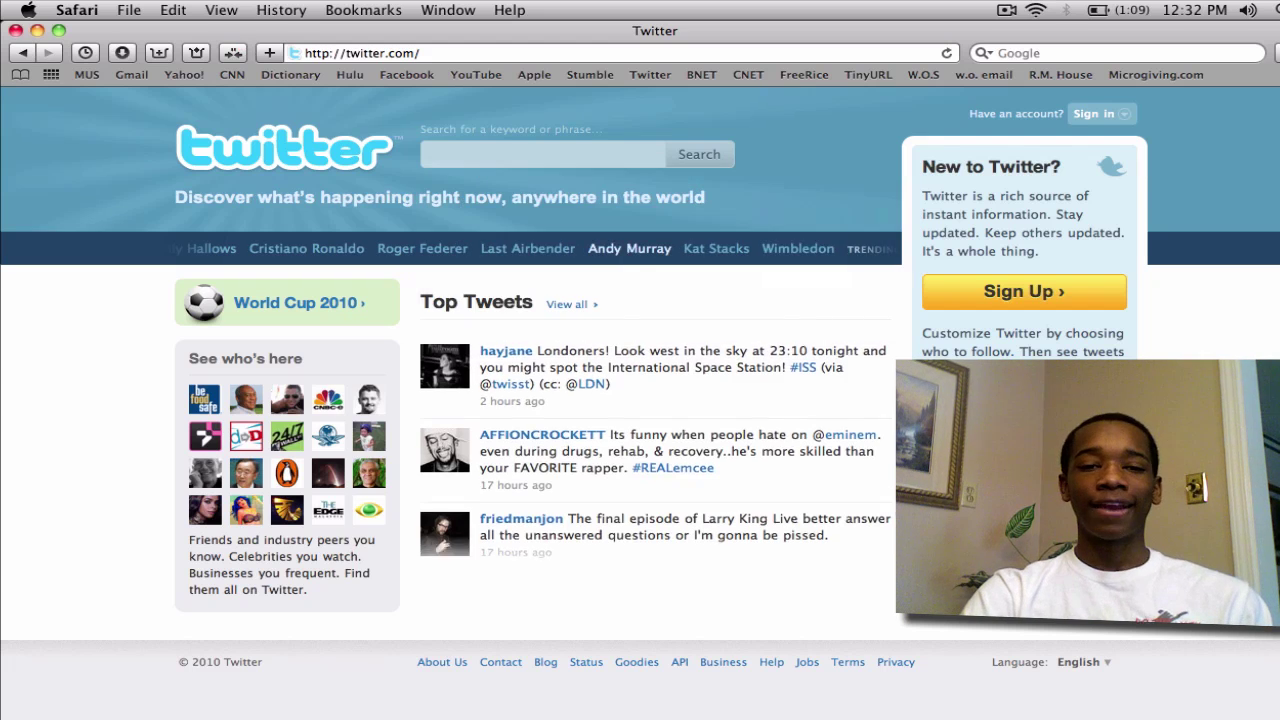
Open 'VUVUZELAS ARE ANNOYING!' from YouTube Subscriptions, pause it, and request its youtu.be short link.
click(474, 75)
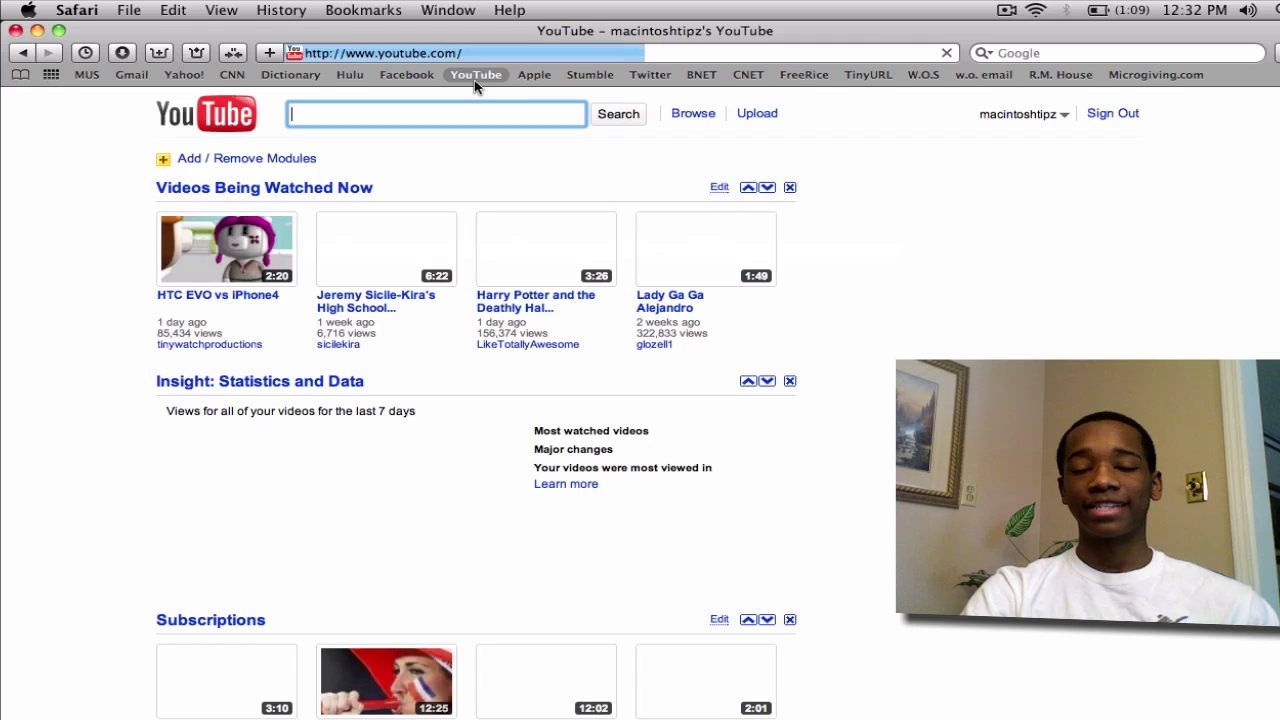
scroll(460, 150, down, 3)
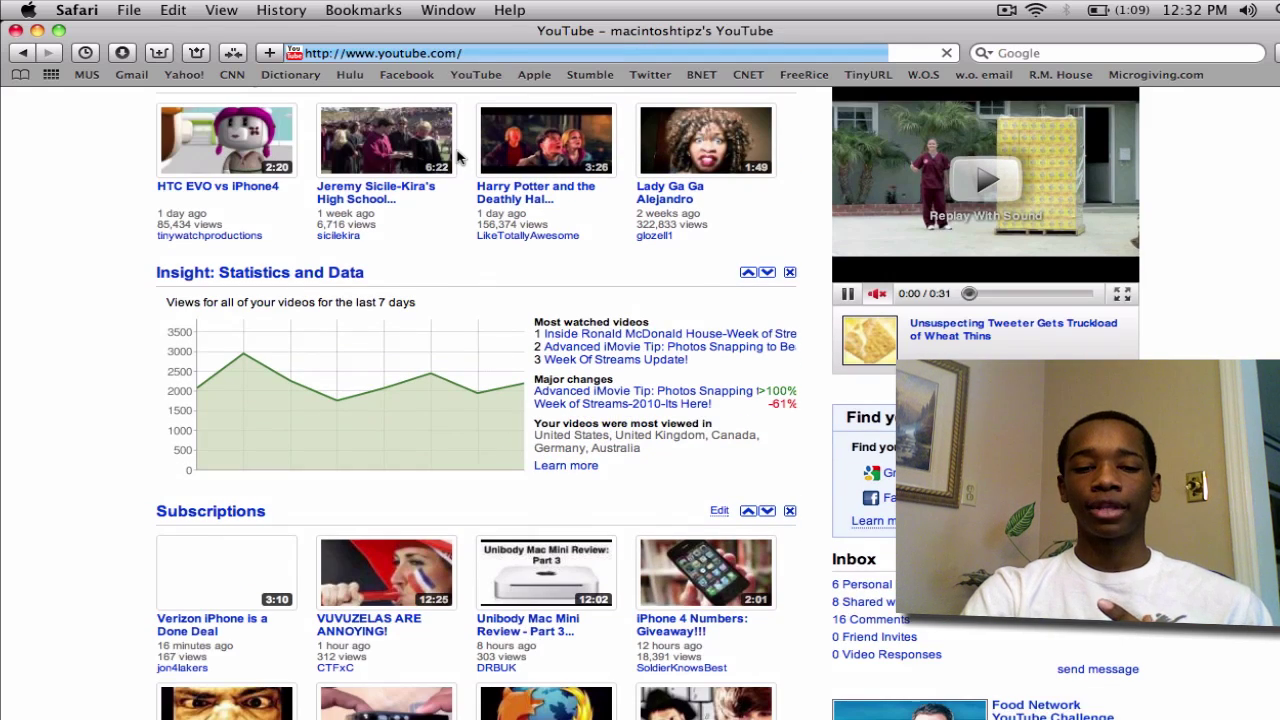
scroll(458, 155, down, 1)
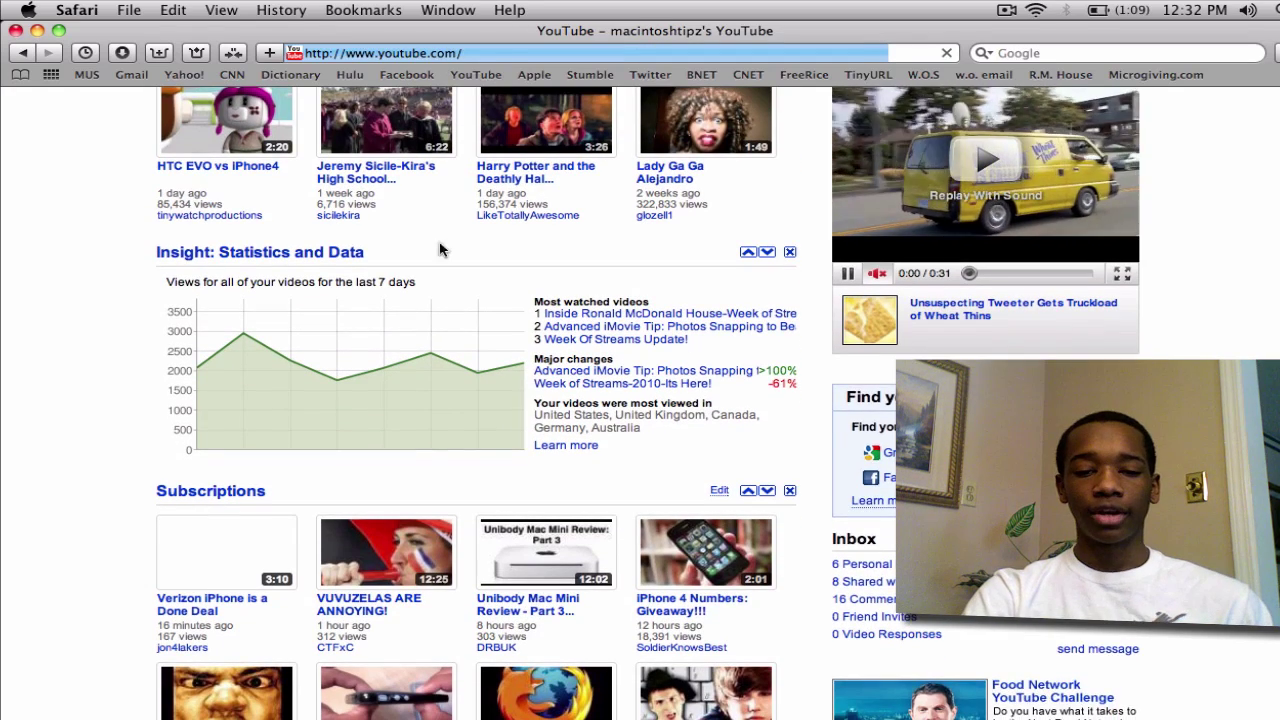
click(416, 530)
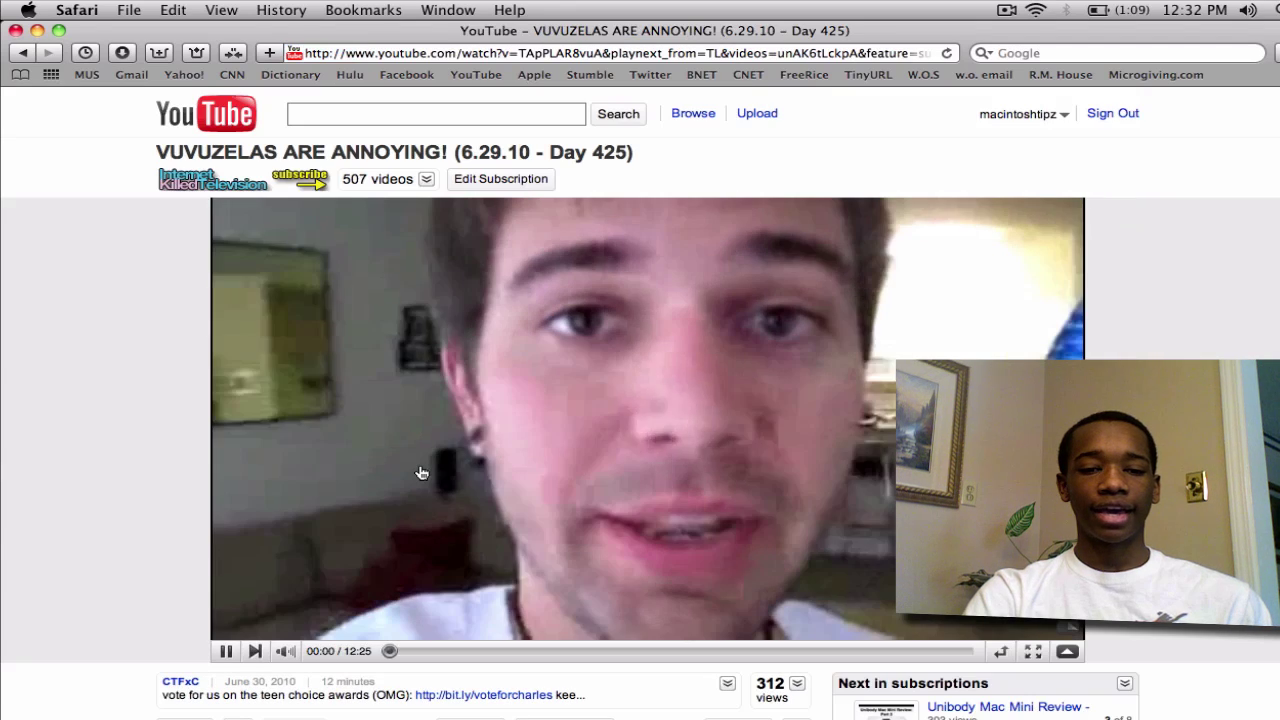
click(421, 473)
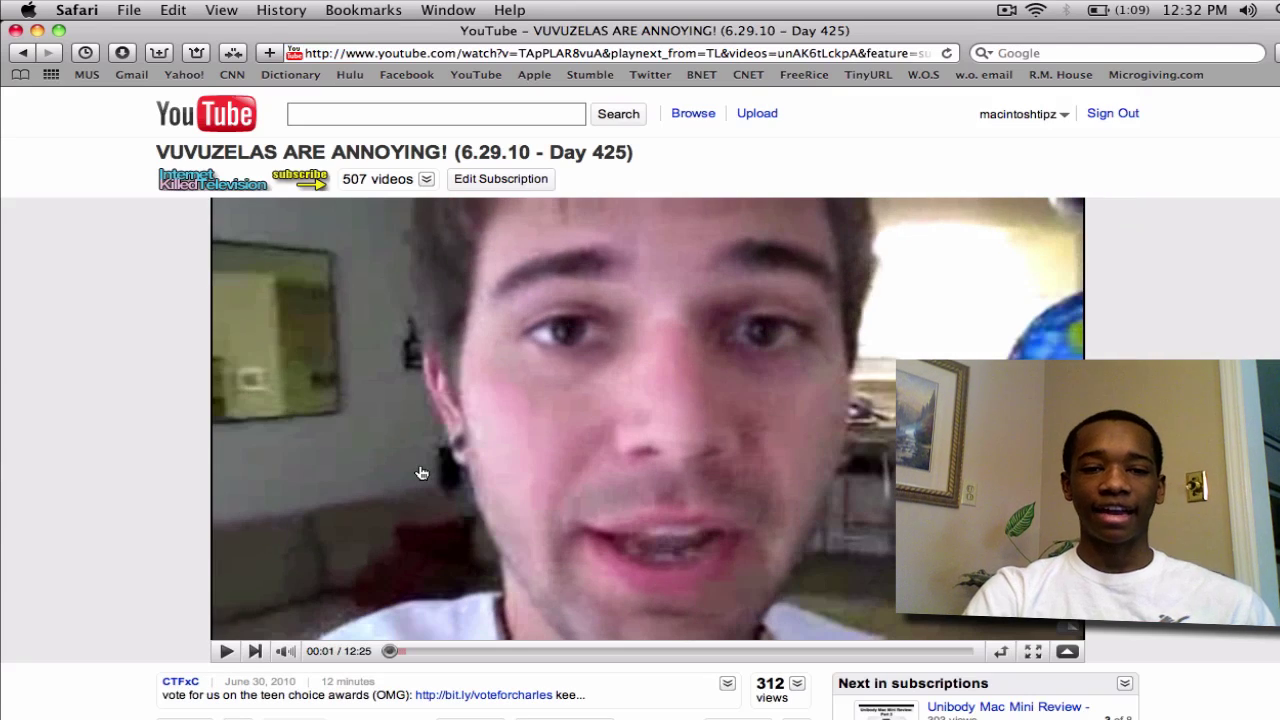
click(360, 233)
click(372, 332)
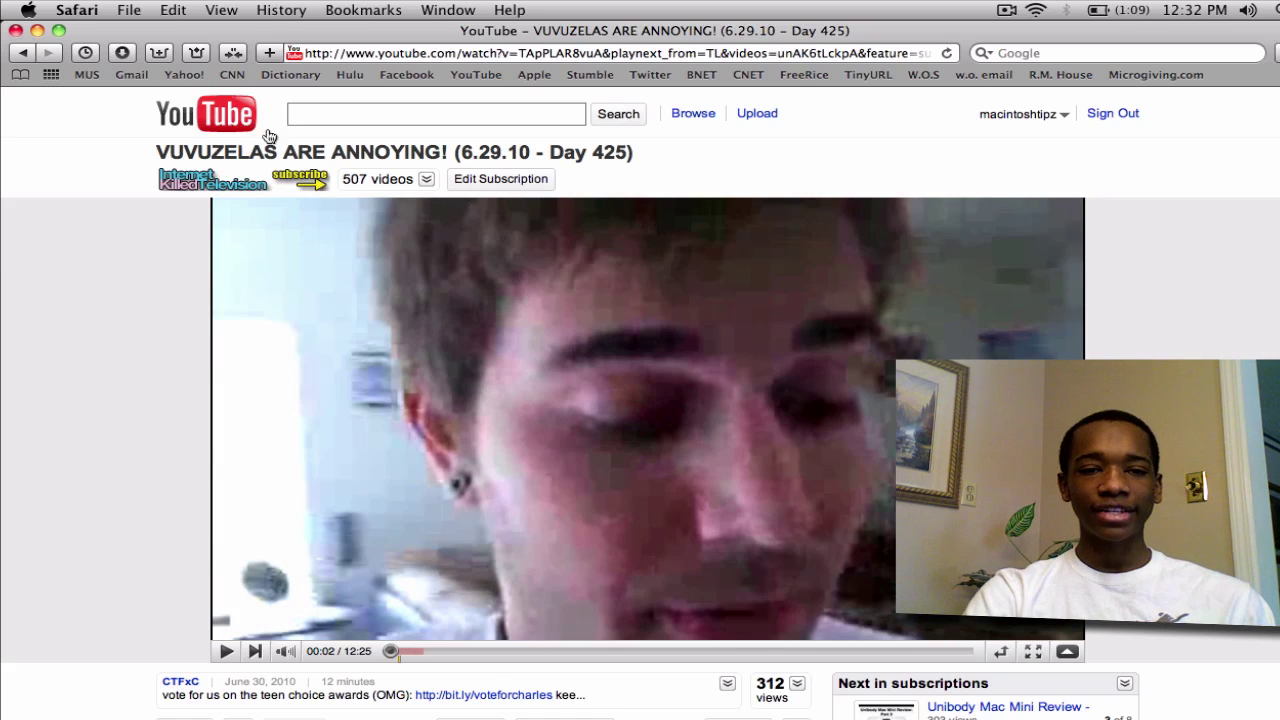
click(236, 53)
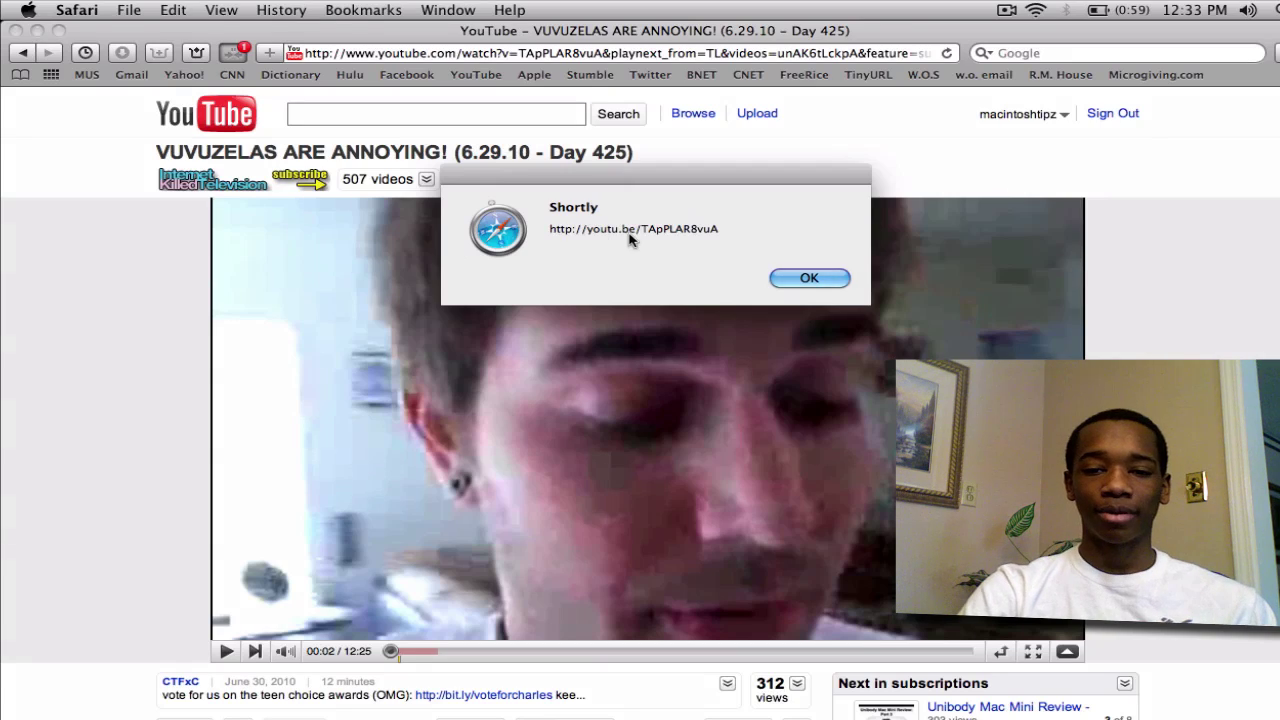
Dismiss the Shortly alert showing the youtu.be/TApPLAR8vuA link.
key(Return)
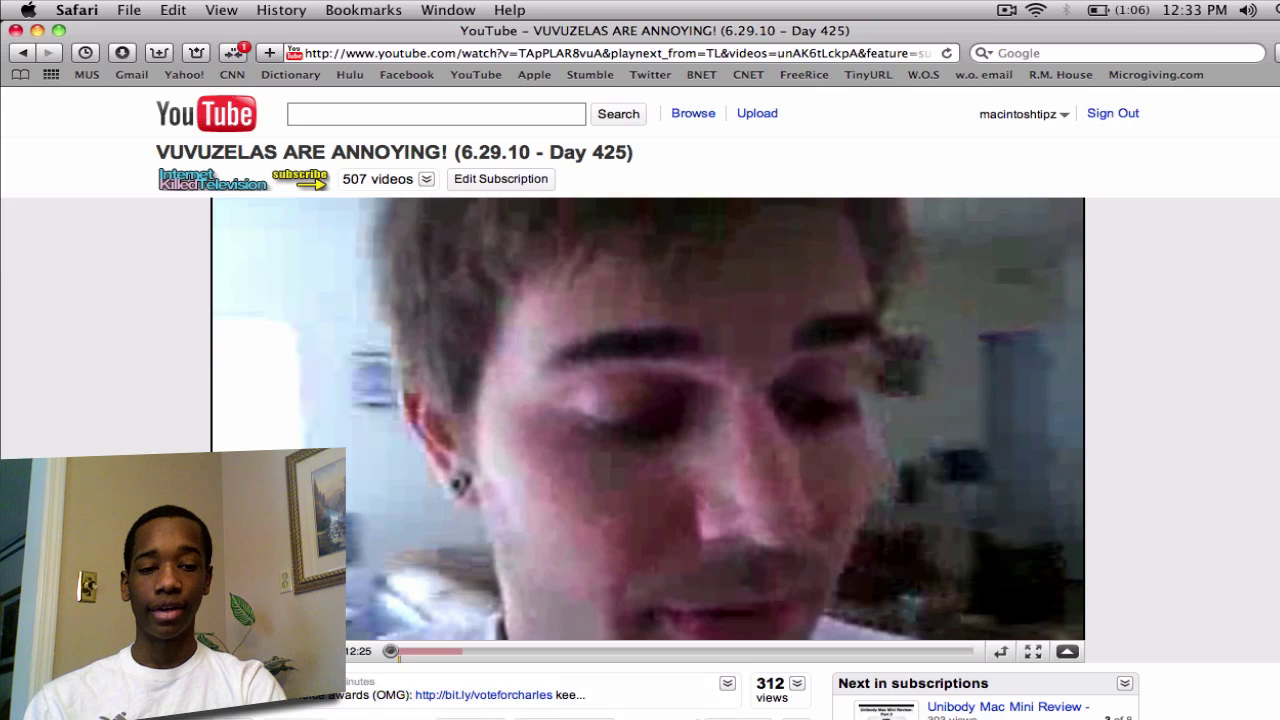
Toggle the YouTube player from wide to normal size and back to wide, then pause it.
click(1003, 652)
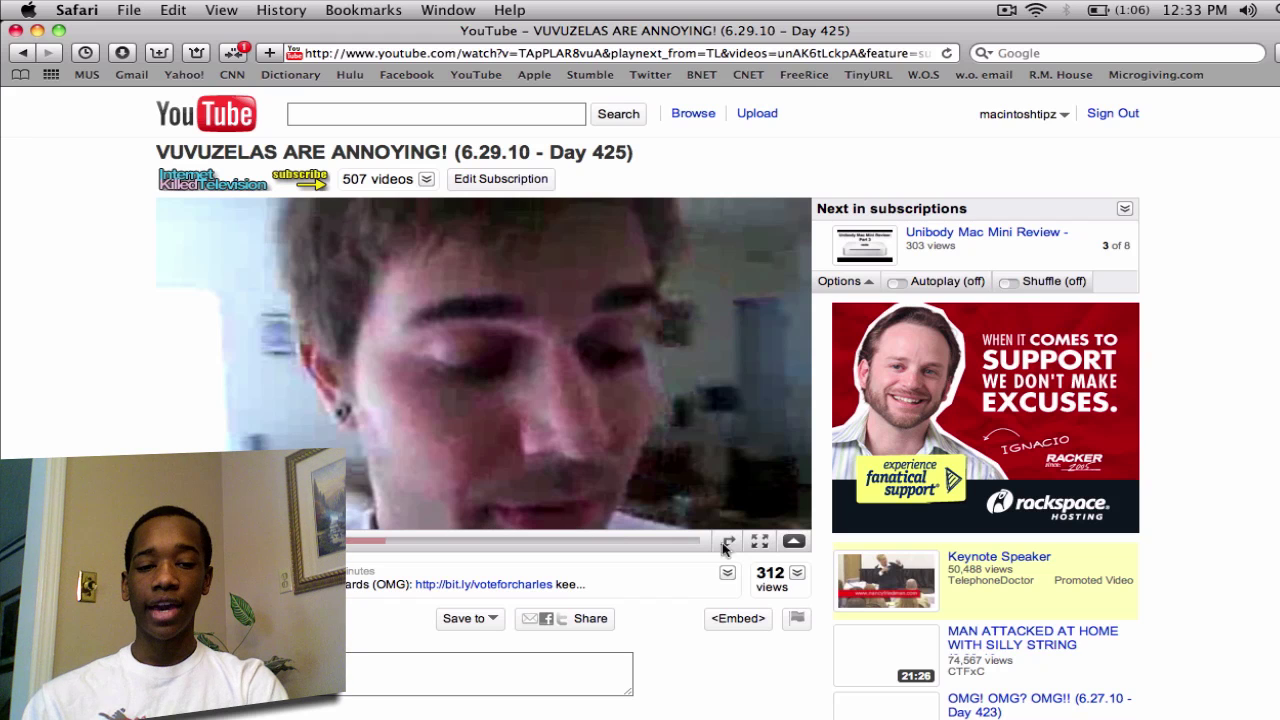
click(759, 542)
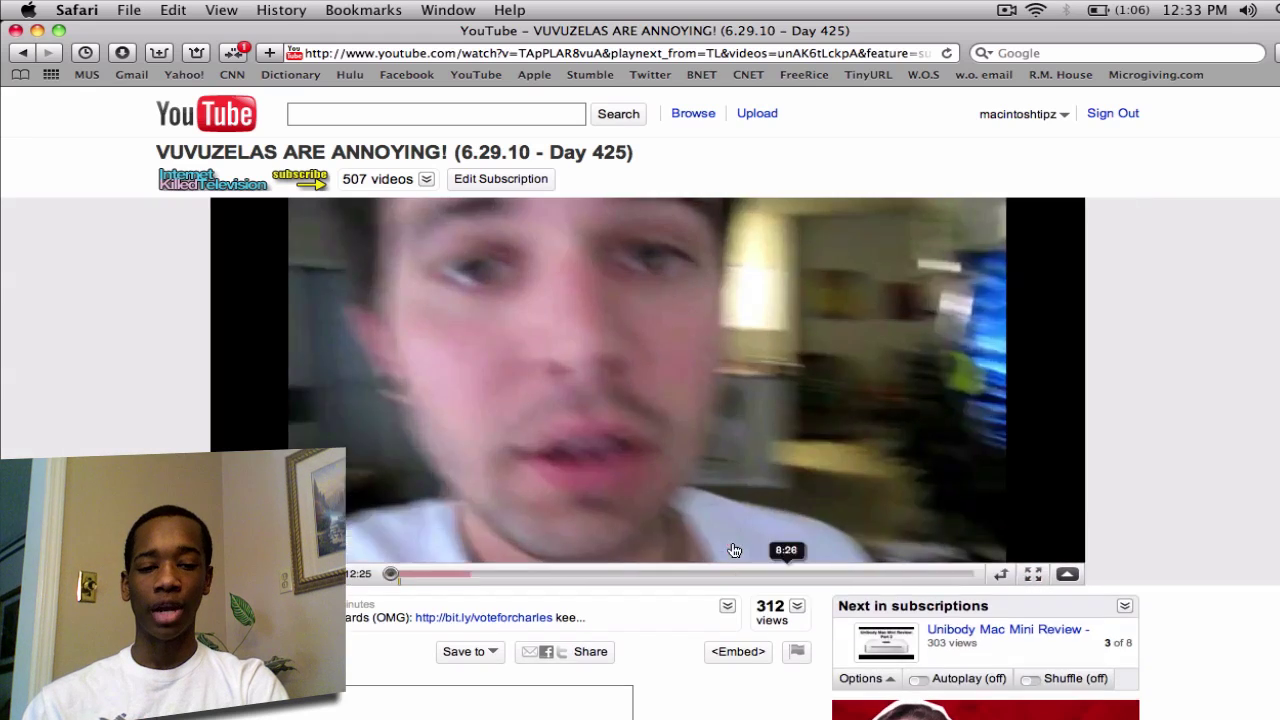
click(733, 538)
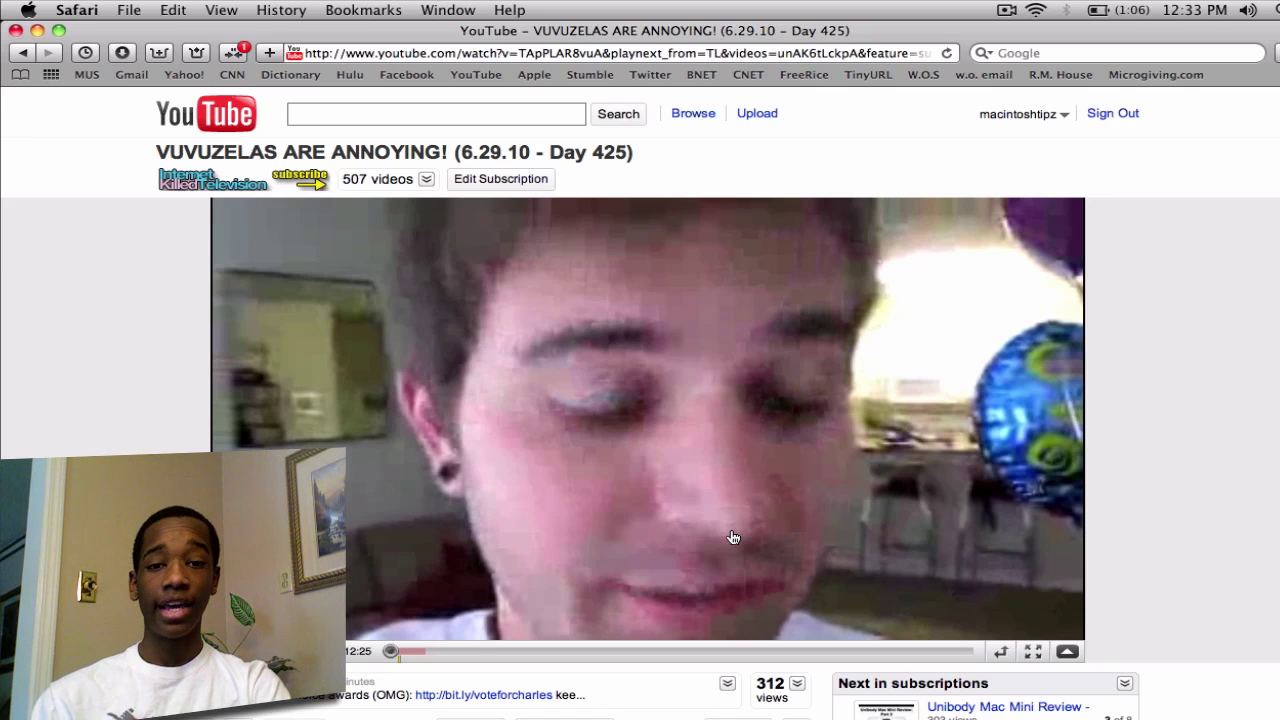
Scroll to the related videos and open 'GIRL FALLS DOWN STAIRS!', pausing it briefly.
scroll(733, 538, down, 5)
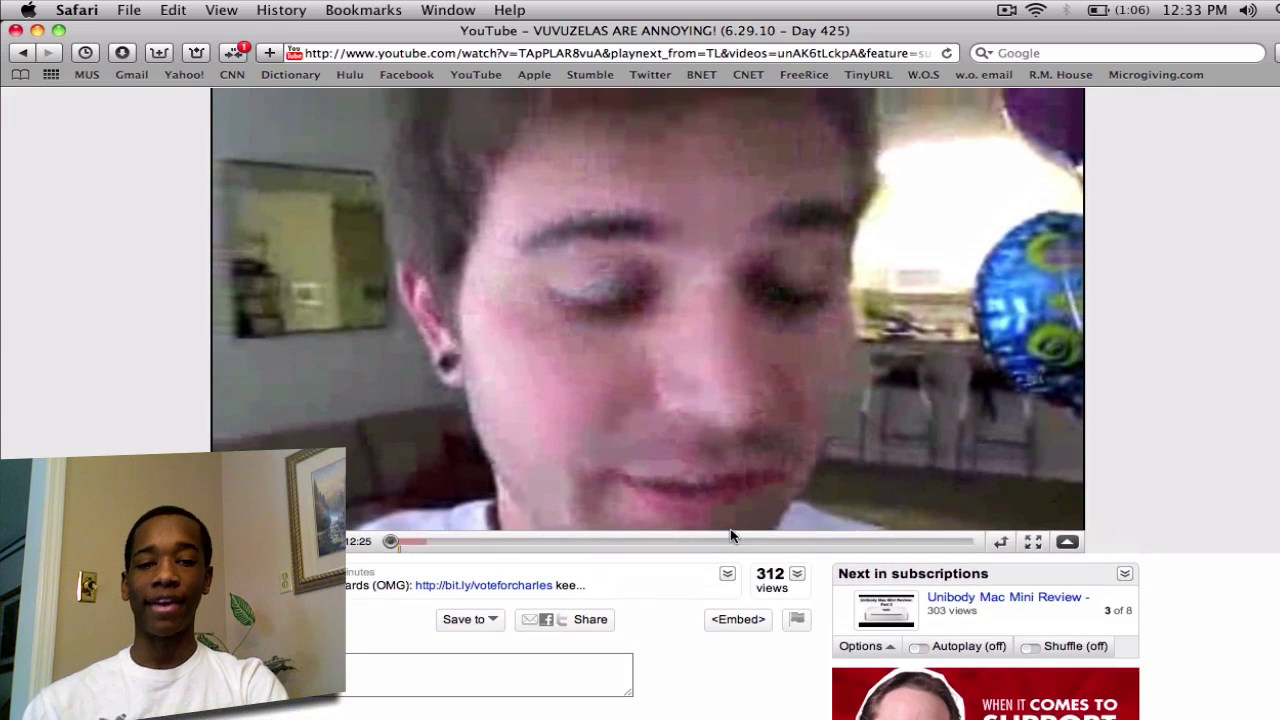
scroll(730, 537, down, 4)
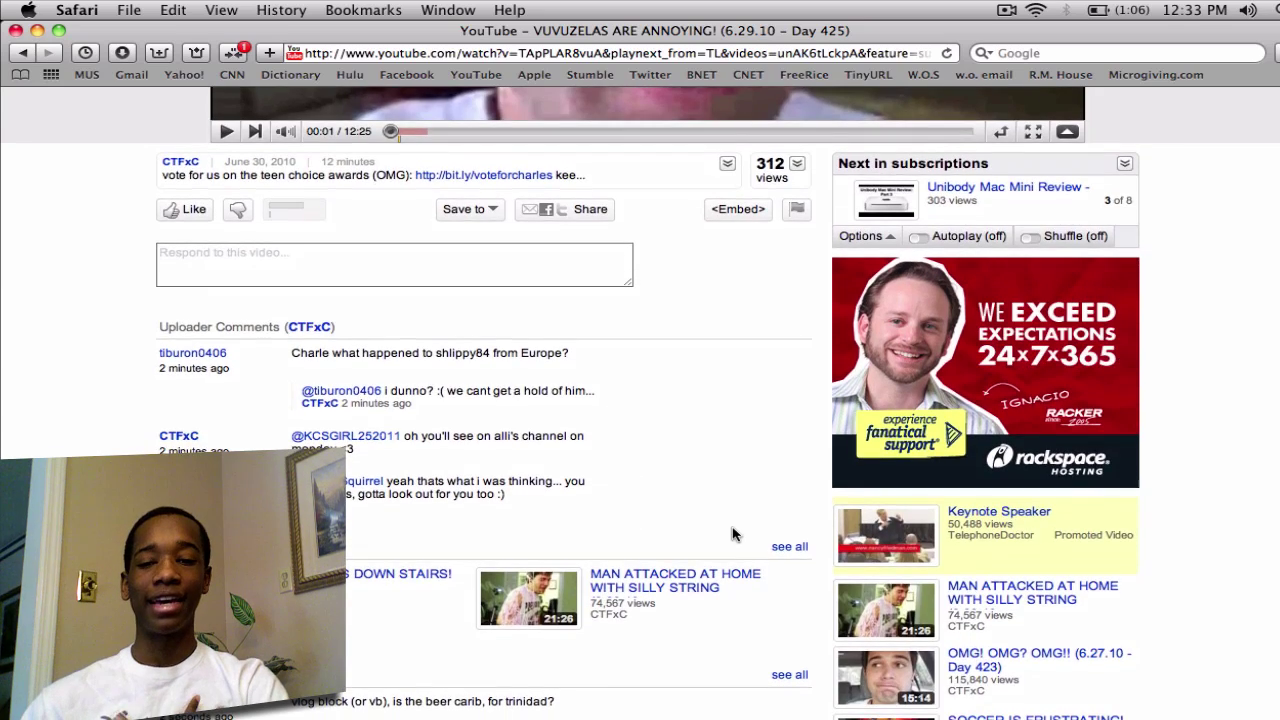
scroll(733, 535, up, 6)
scroll(735, 525, down, 5)
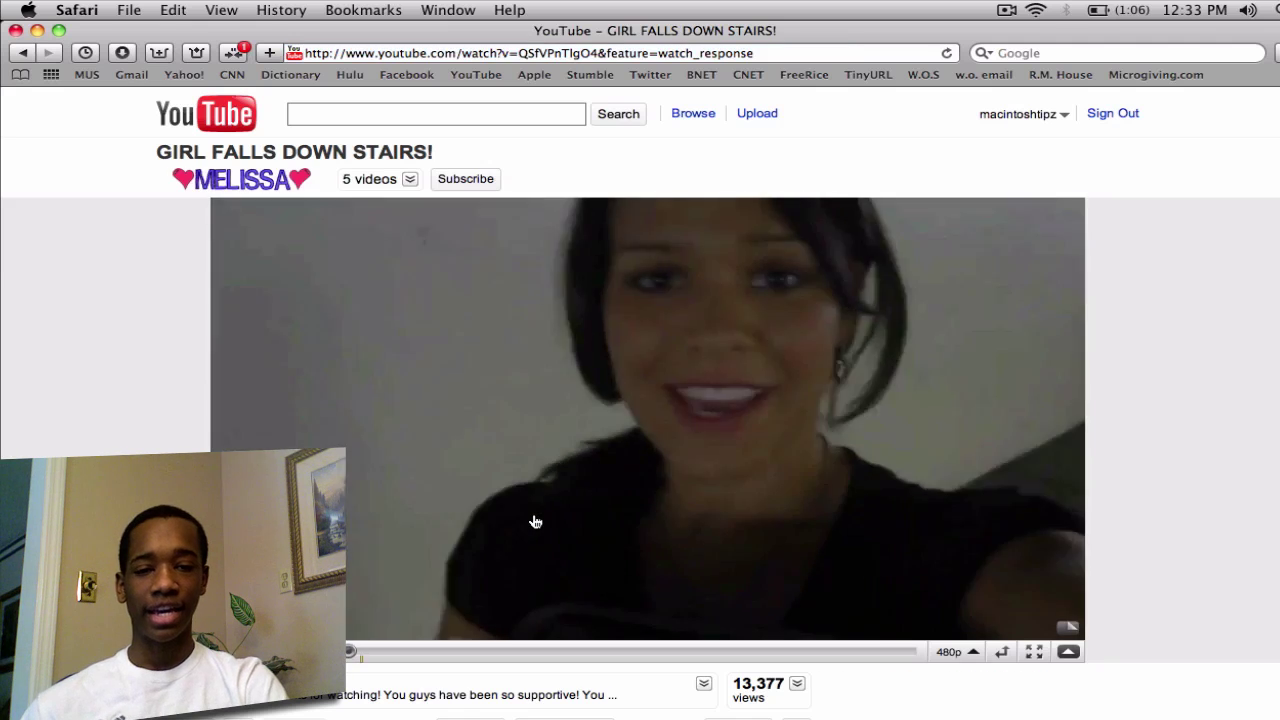
click(535, 521)
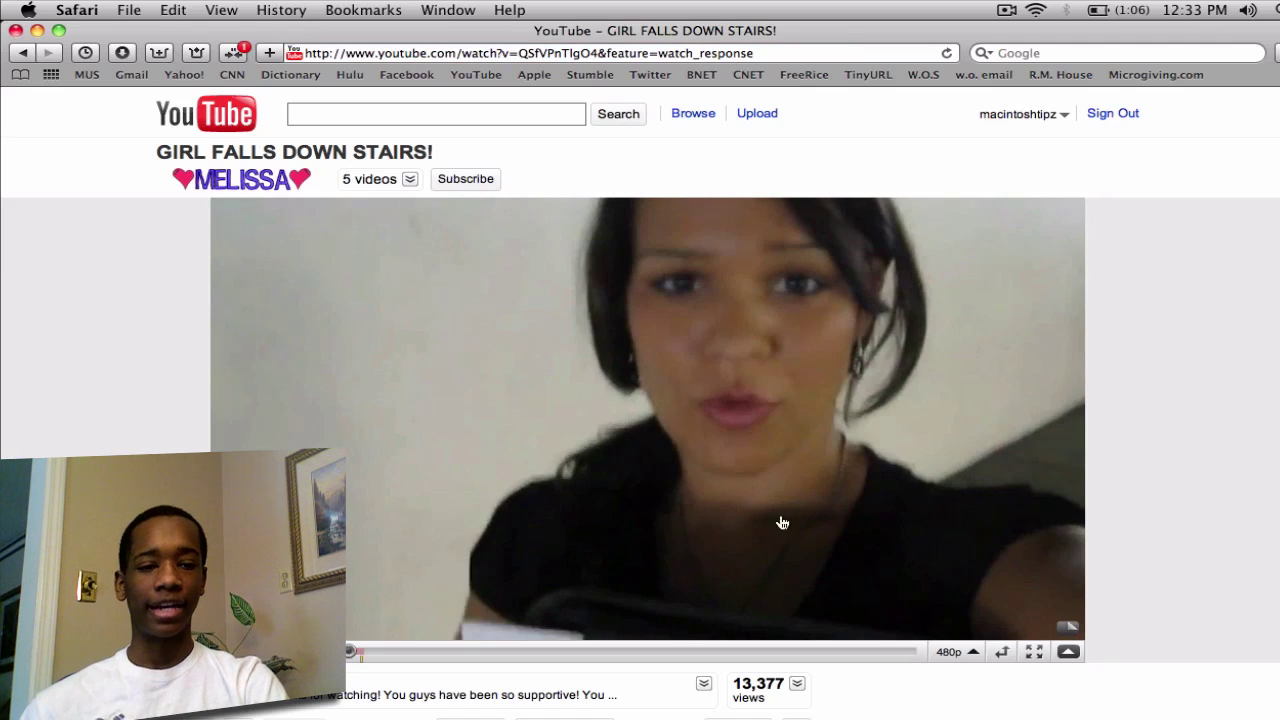
scroll(502, 440, down, 3)
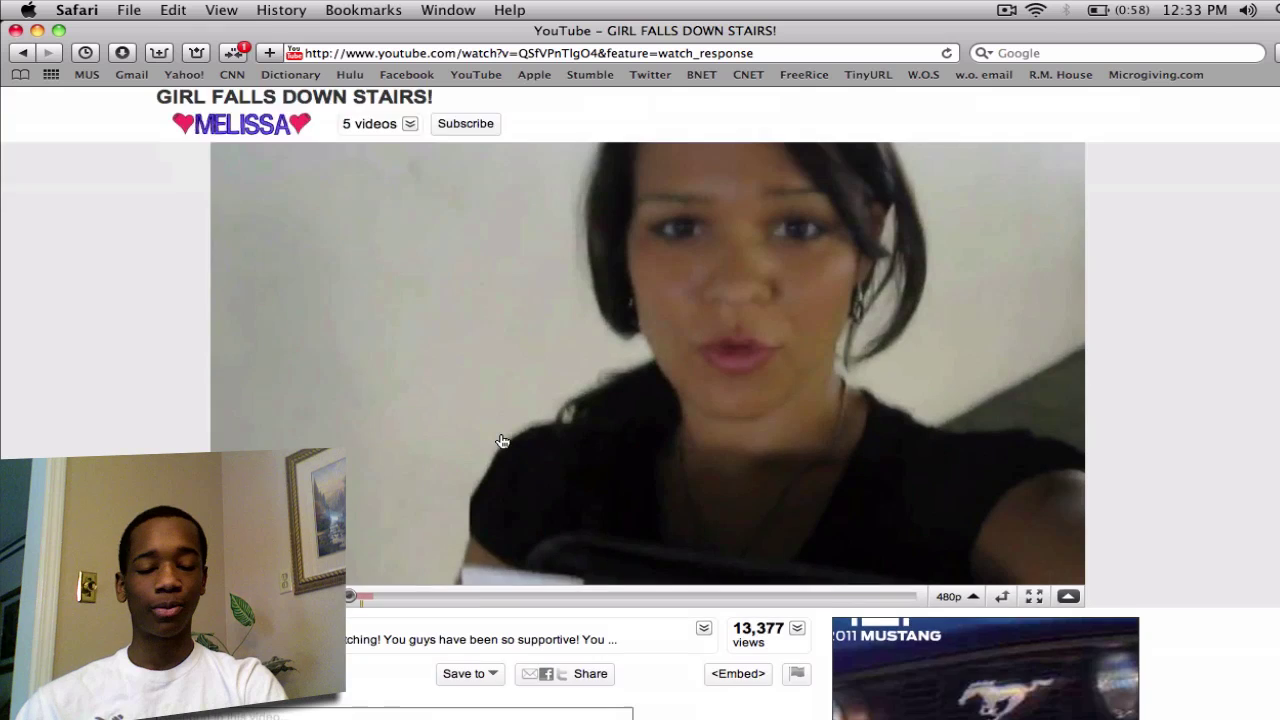
scroll(502, 441, up, 3)
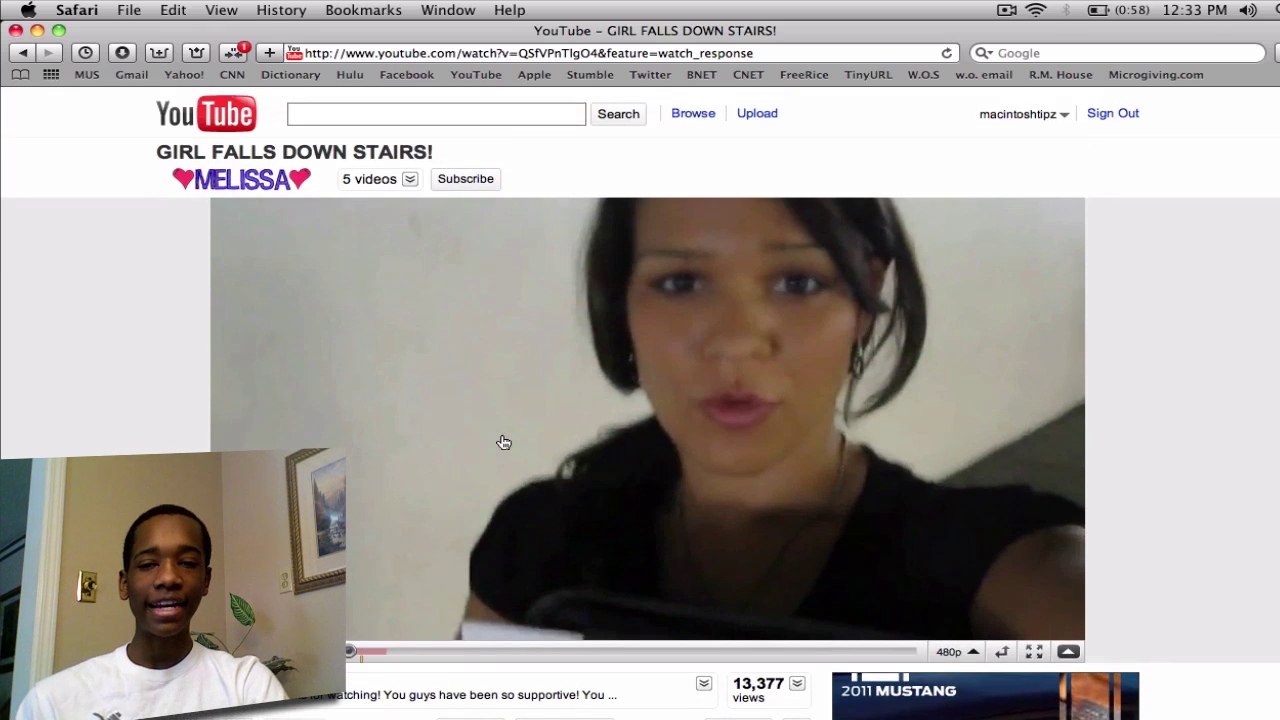
Return to the YouTube home page and scroll down to the Subscriptions thumbnails.
click(229, 123)
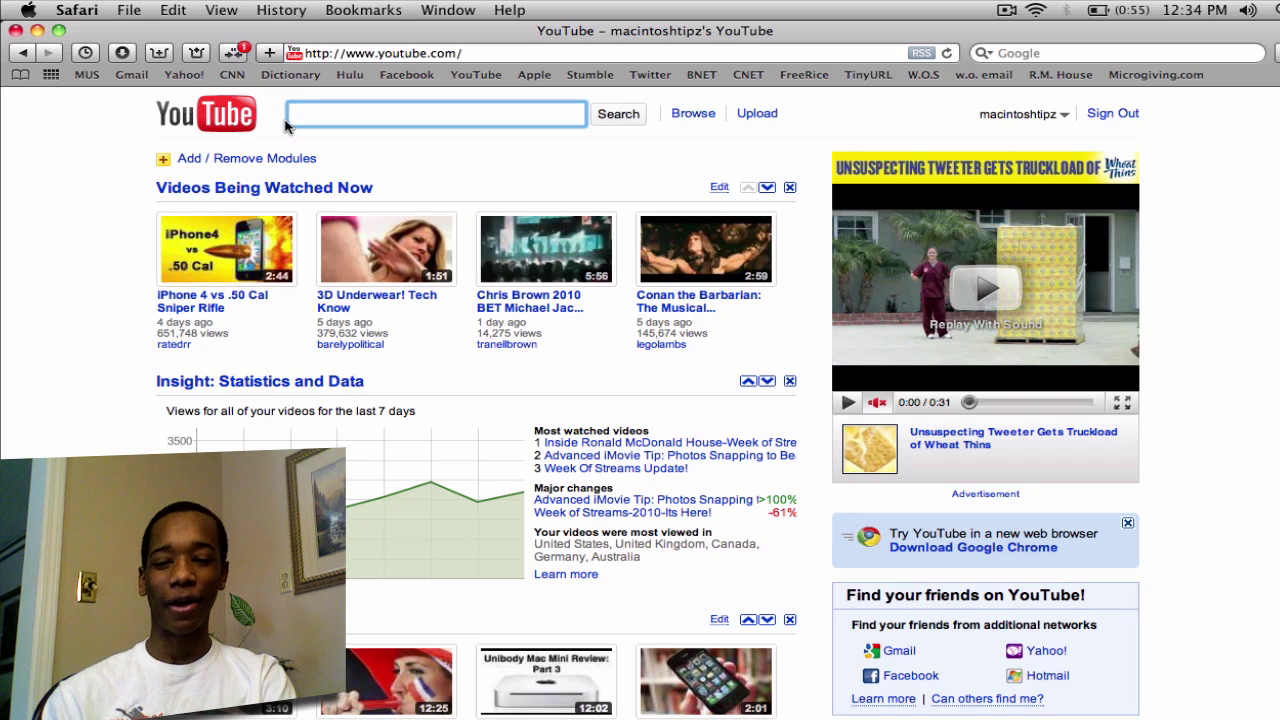
scroll(287, 124, down, 5)
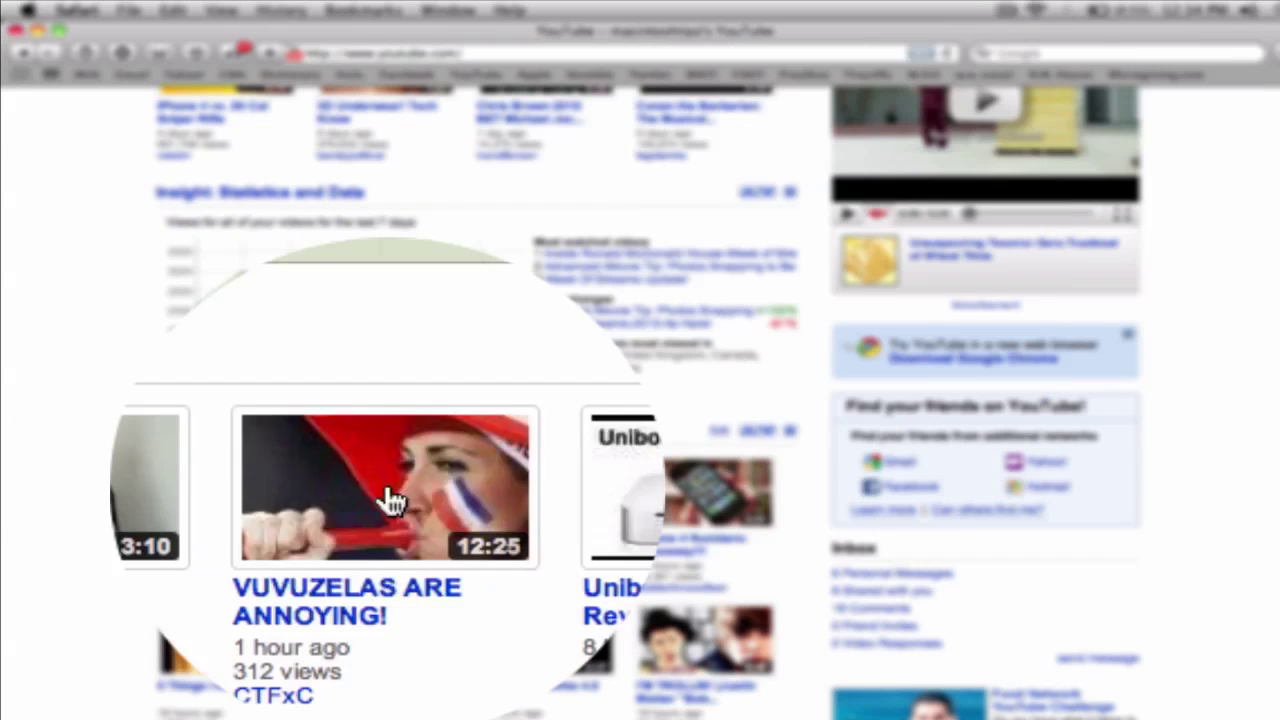
Launch Cooliris on the YouTube thumbnails, browse the 3D wall, and play 'Verizon iPhone is a Done Deal'.
click(276, 502)
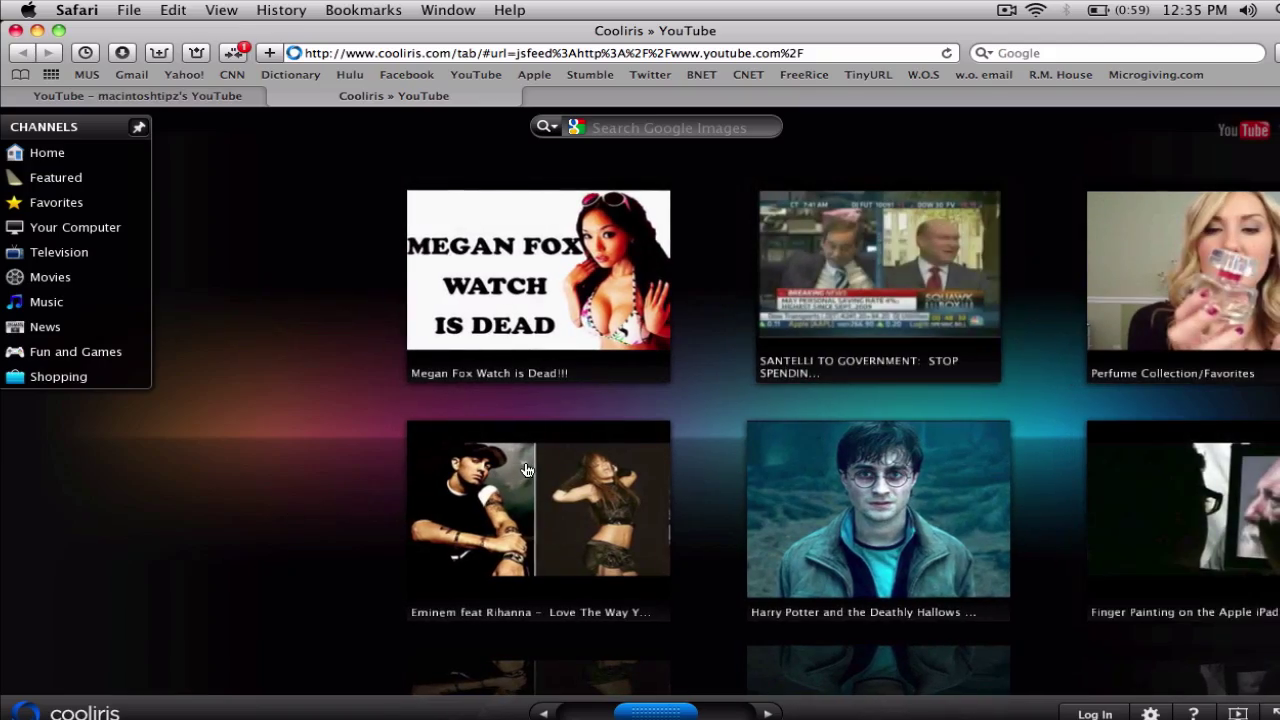
scroll(527, 470, down, 3)
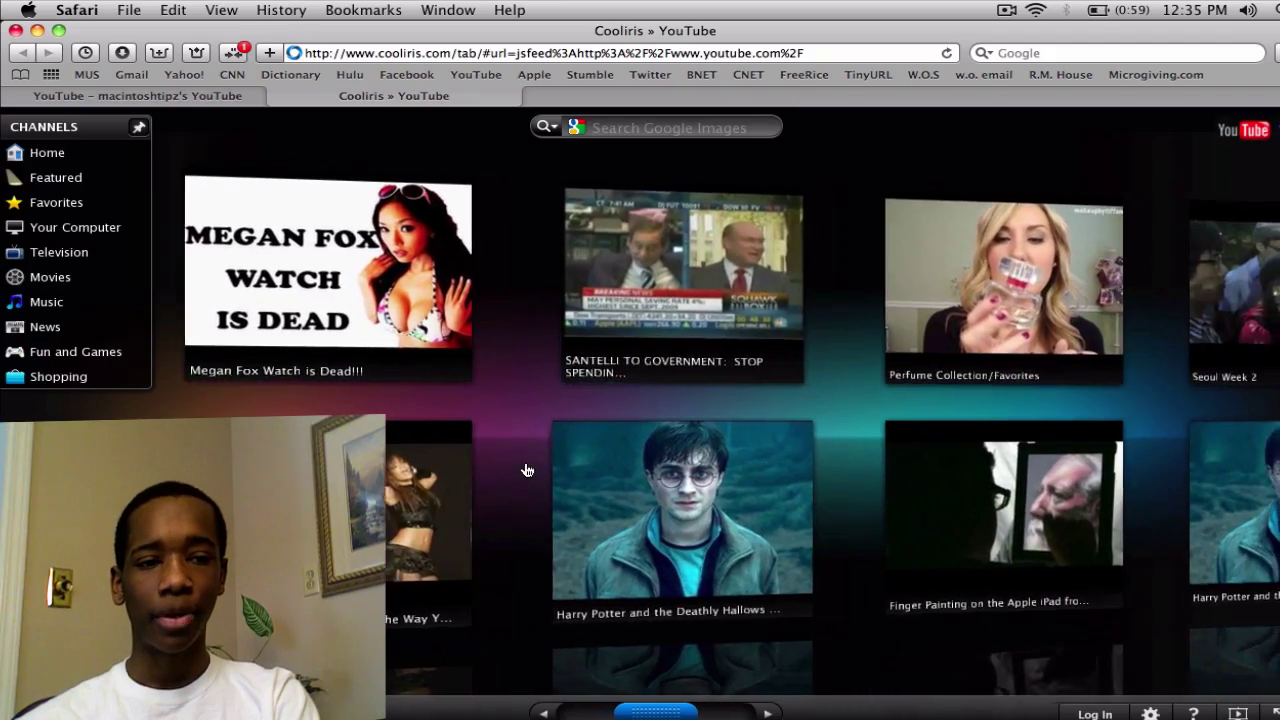
scroll(527, 470, down, 10)
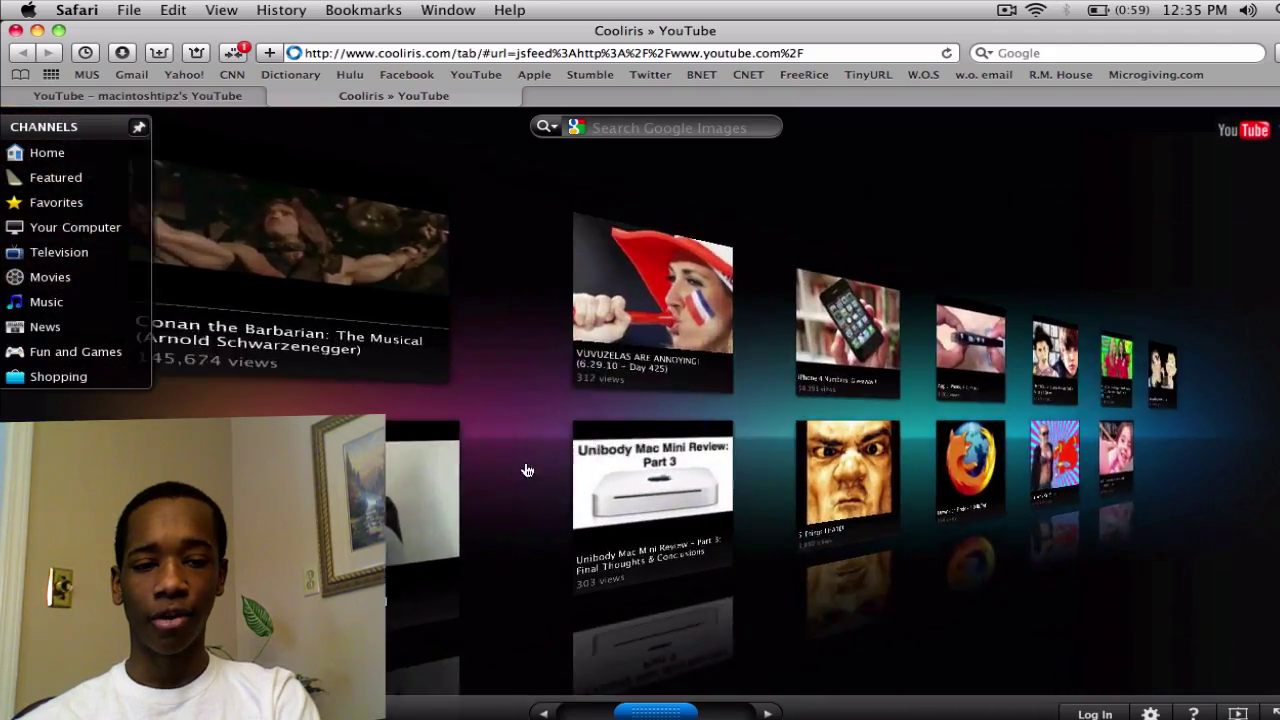
scroll(525, 463, up, 5)
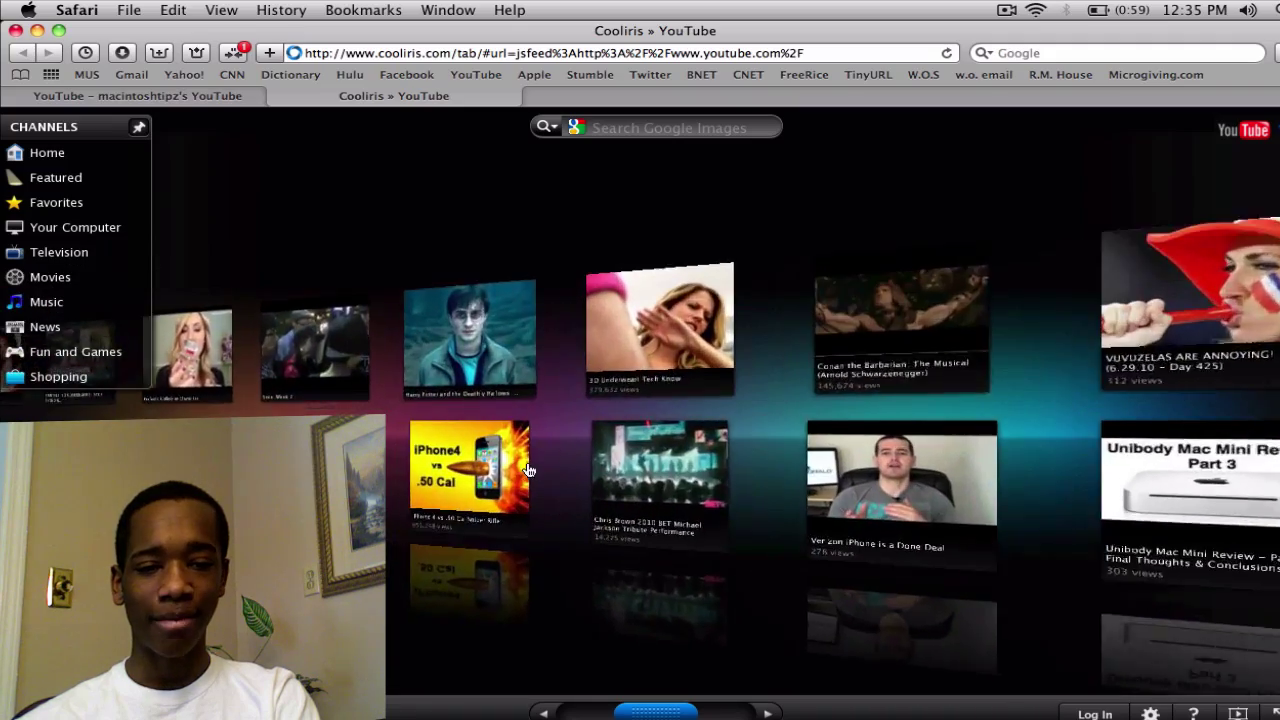
scroll(527, 463, down, 3)
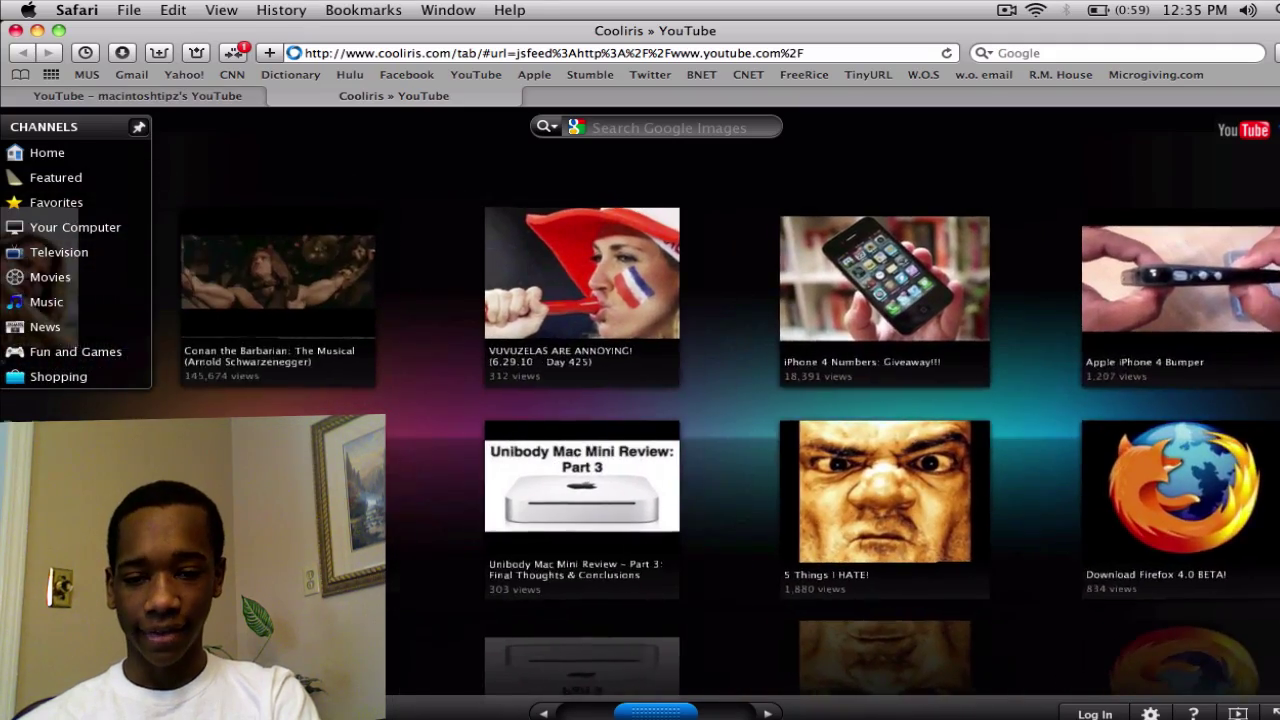
click(508, 460)
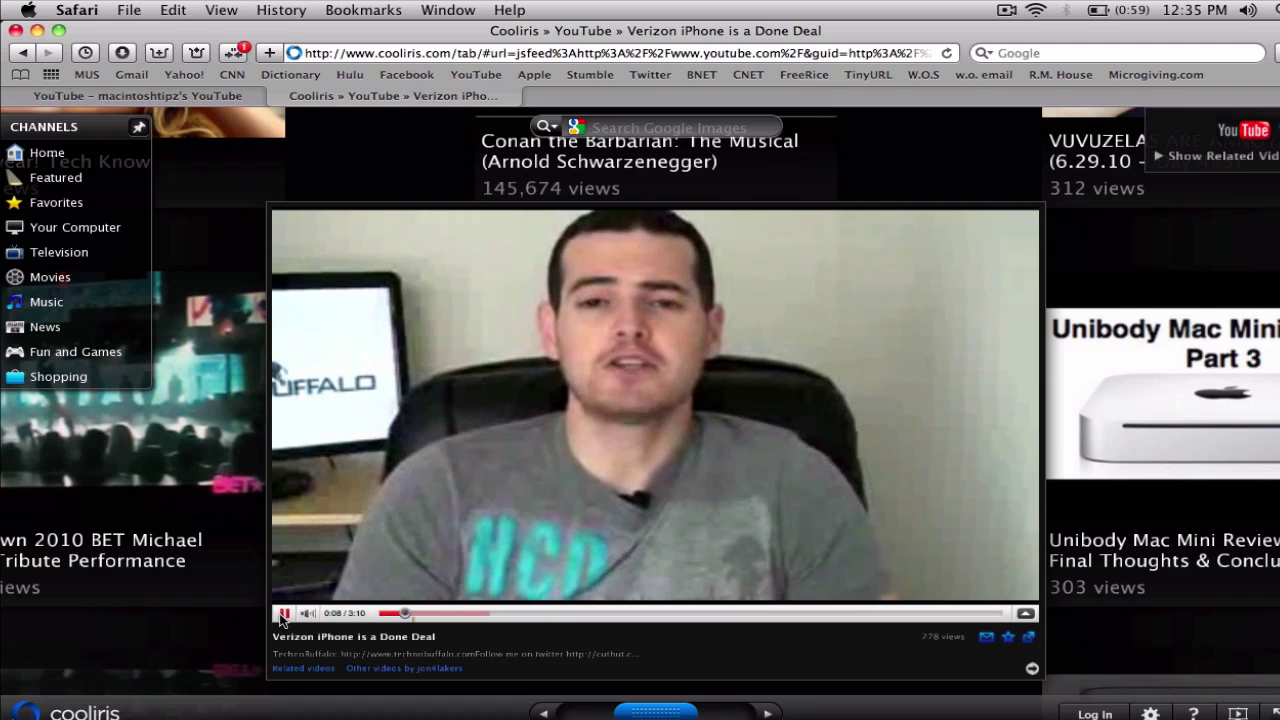
Pause and close the Verizon video, then open and pause 'iPhone 4 Numbers: Giveaway!!!'.
click(283, 614)
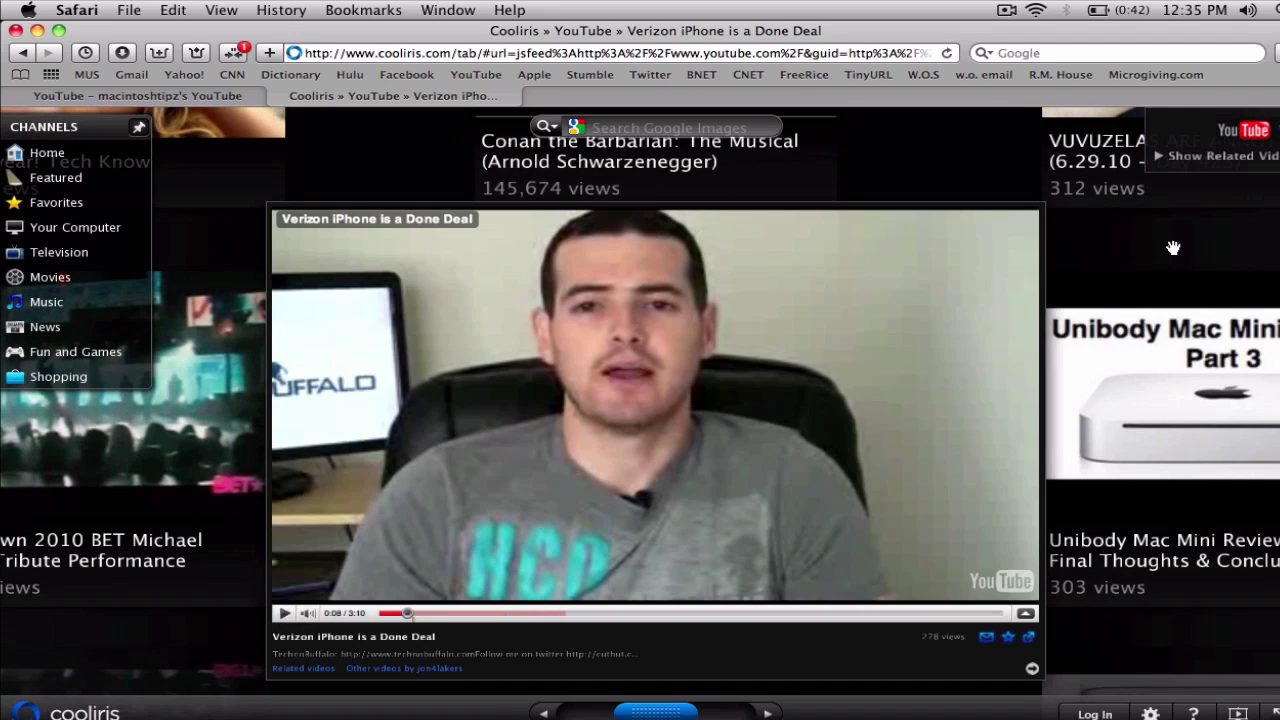
click(1173, 248)
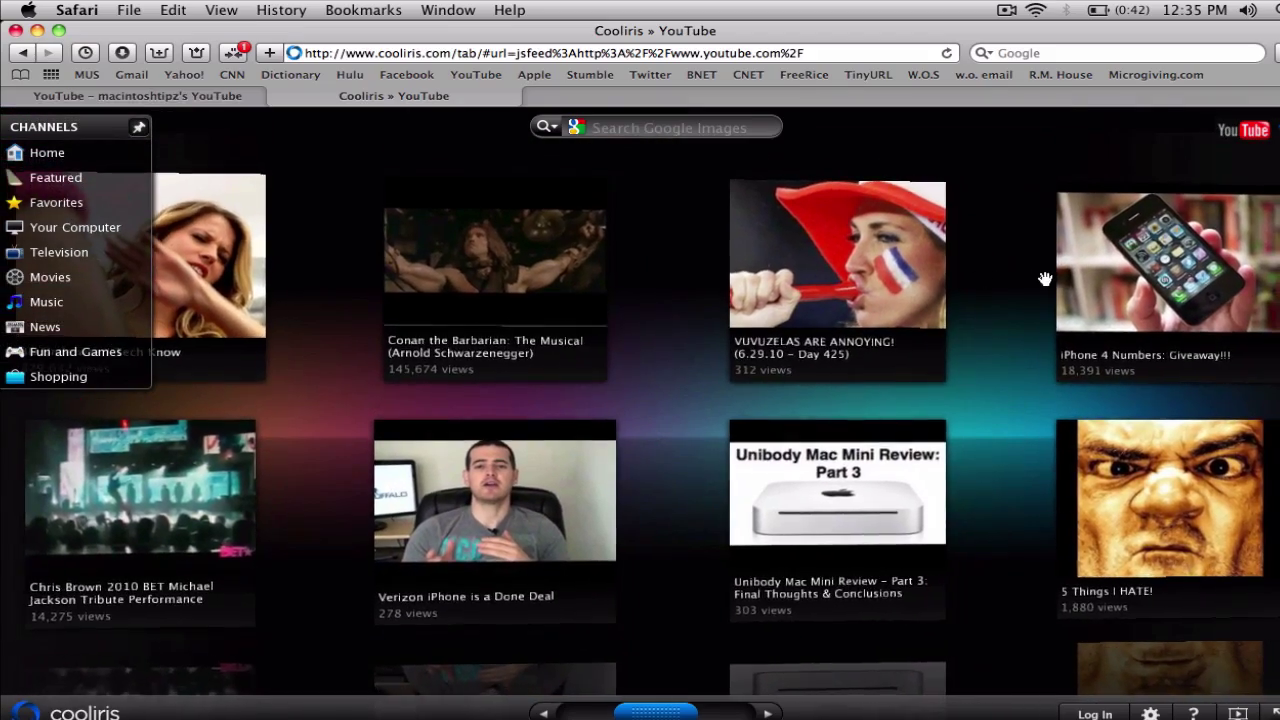
click(1117, 280)
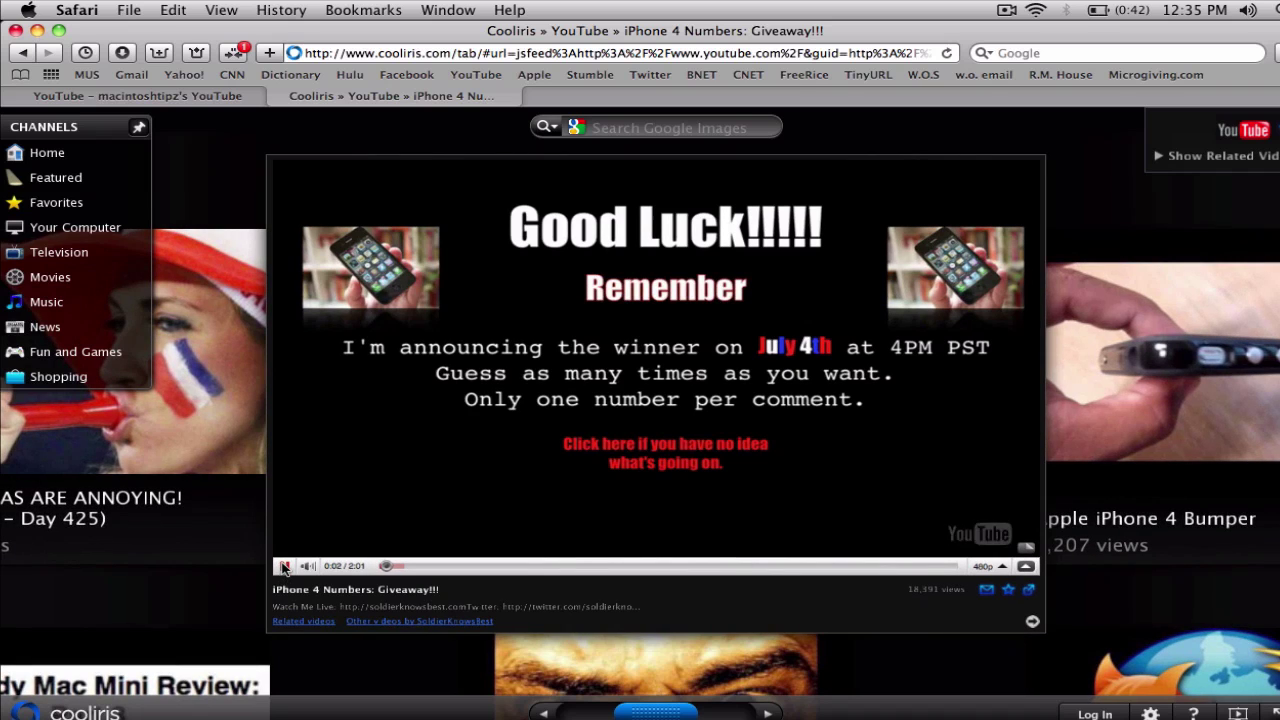
click(285, 566)
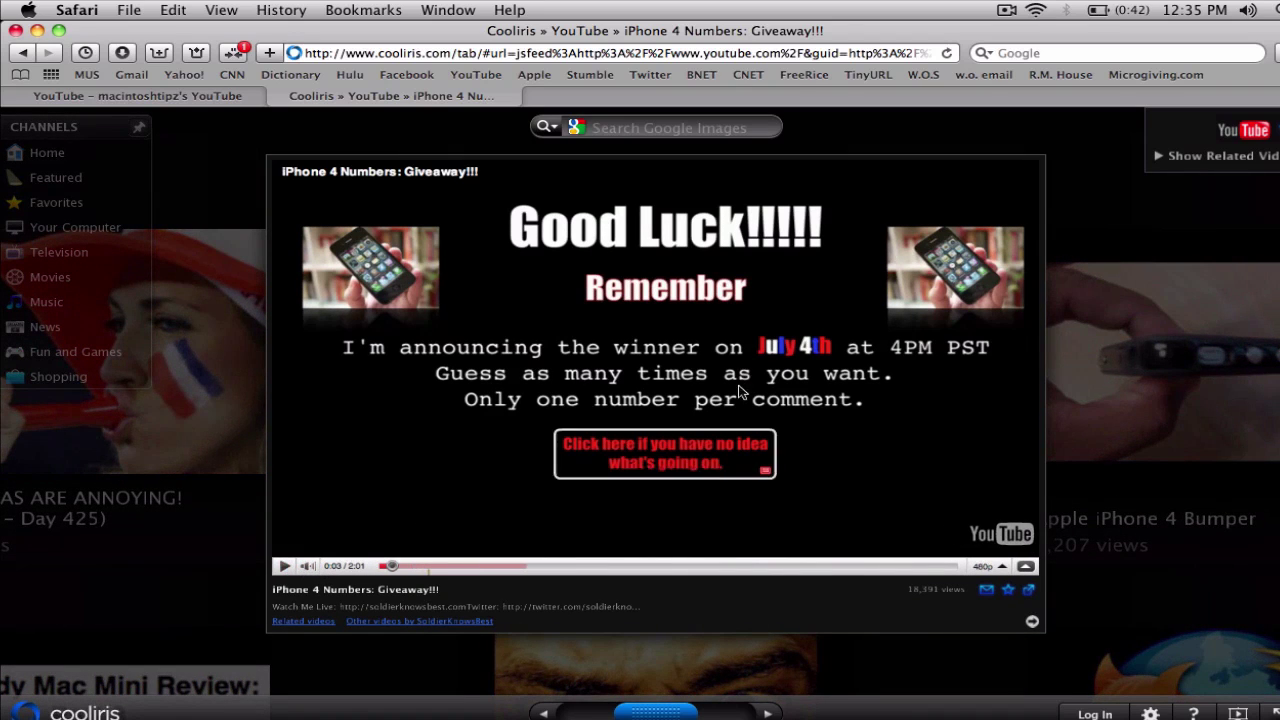
Toggle related videos on and off, then load the uploader's other videos onto the wall.
click(1185, 157)
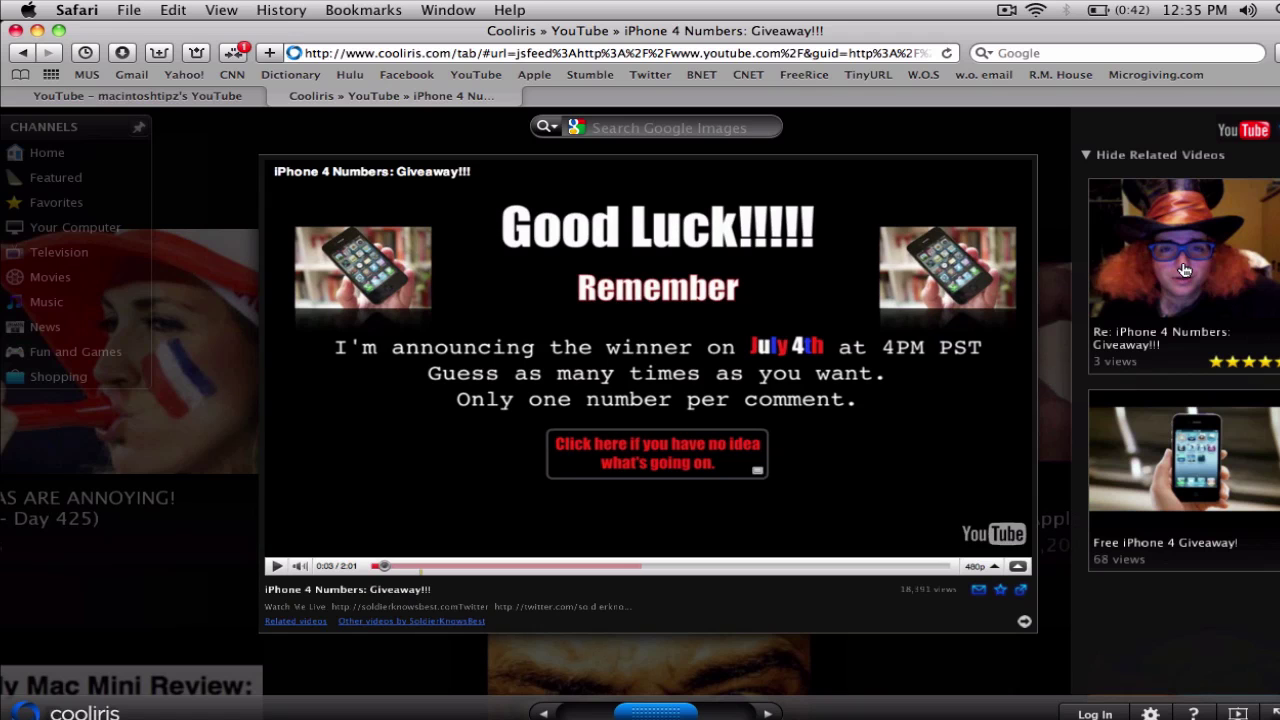
click(1130, 157)
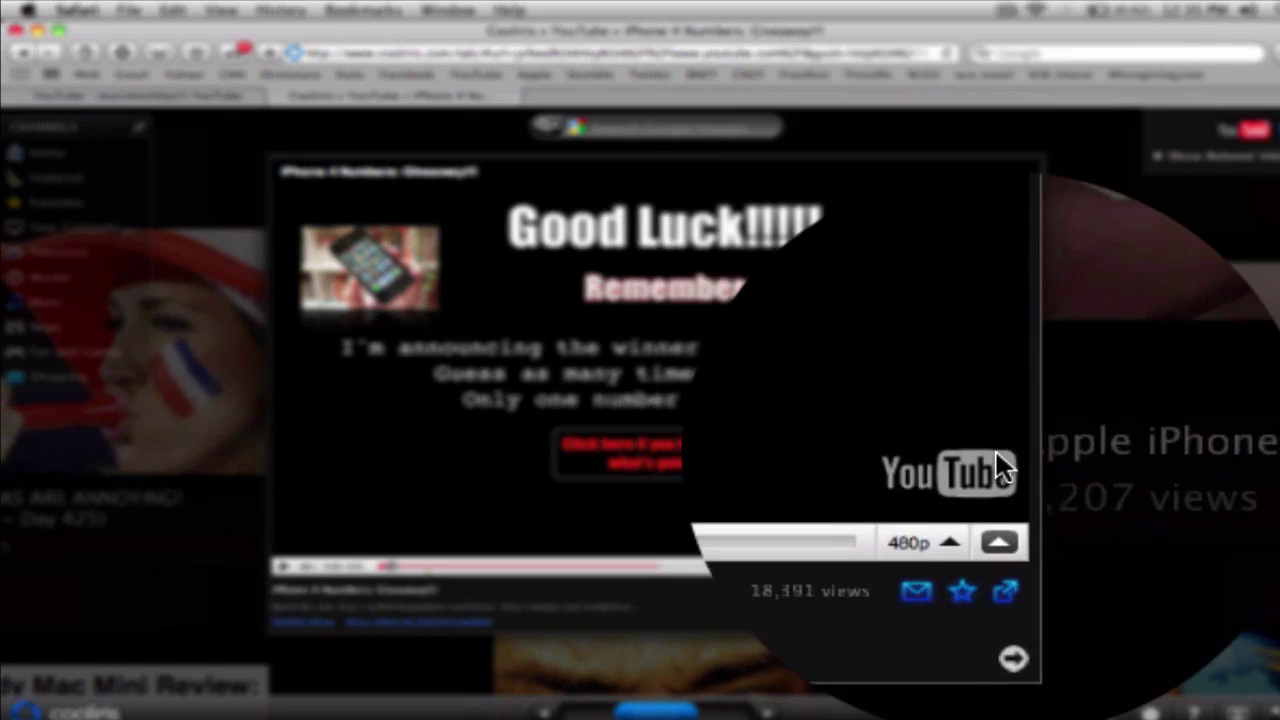
click(1059, 562)
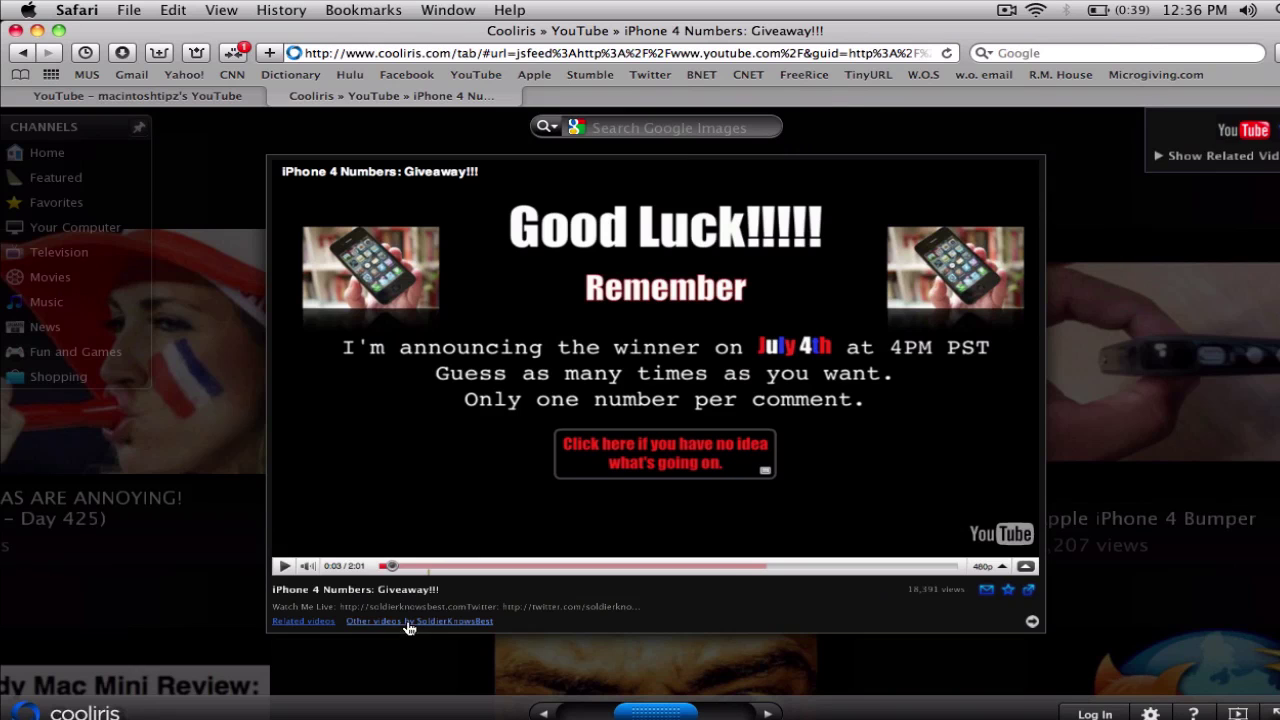
click(409, 622)
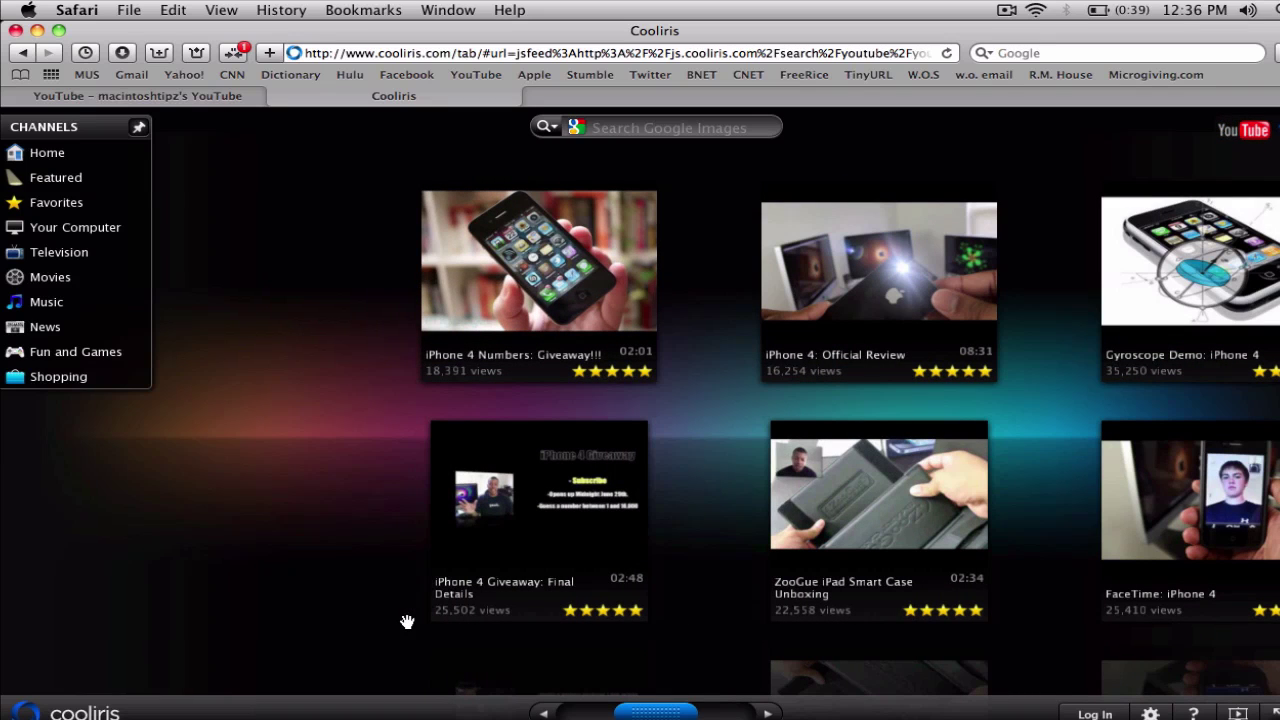
click(763, 712)
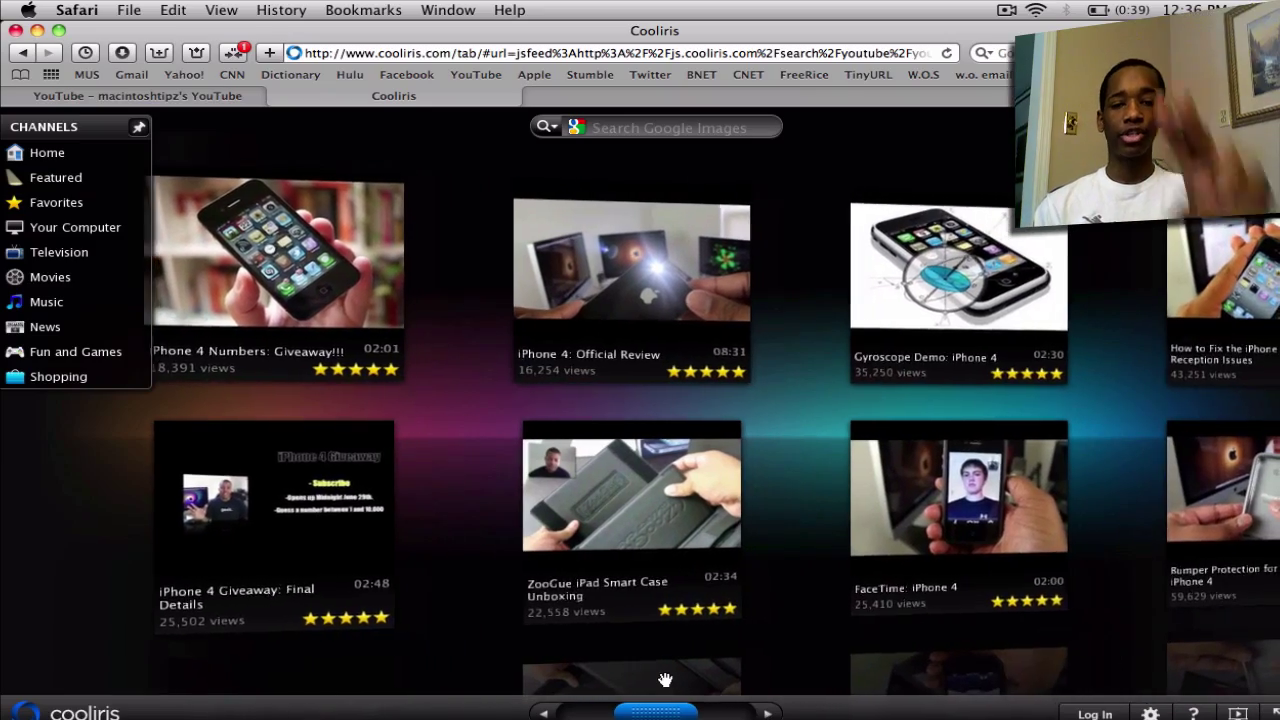
scroll(665, 680, right, 3)
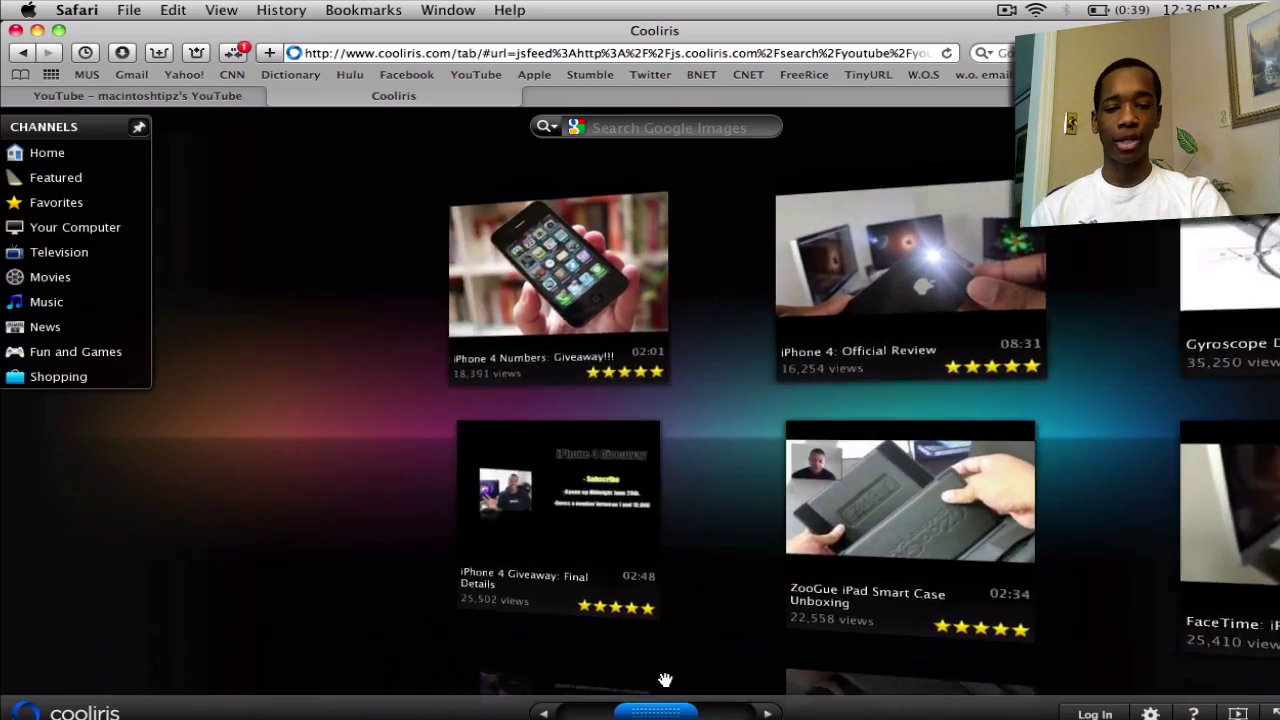
scroll(665, 680, right, 10)
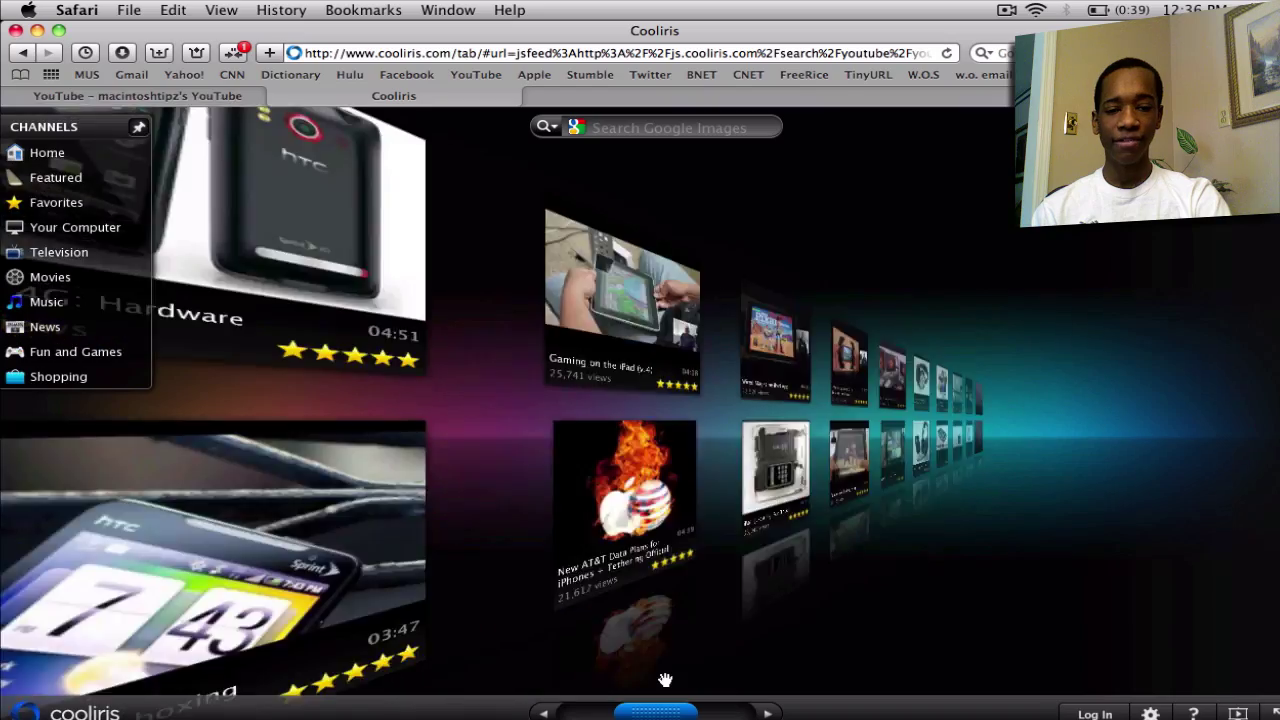
scroll(665, 680, right, 5)
scroll(665, 680, left, 8)
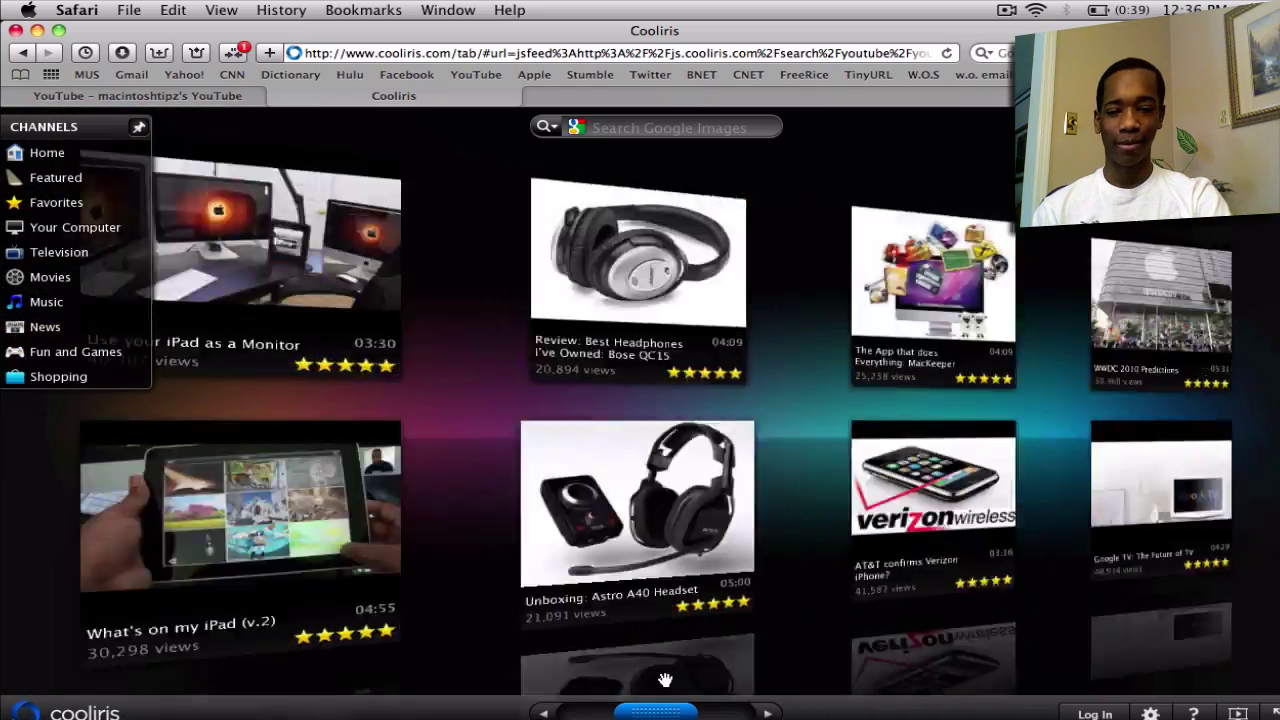
scroll(665, 680, left, 6)
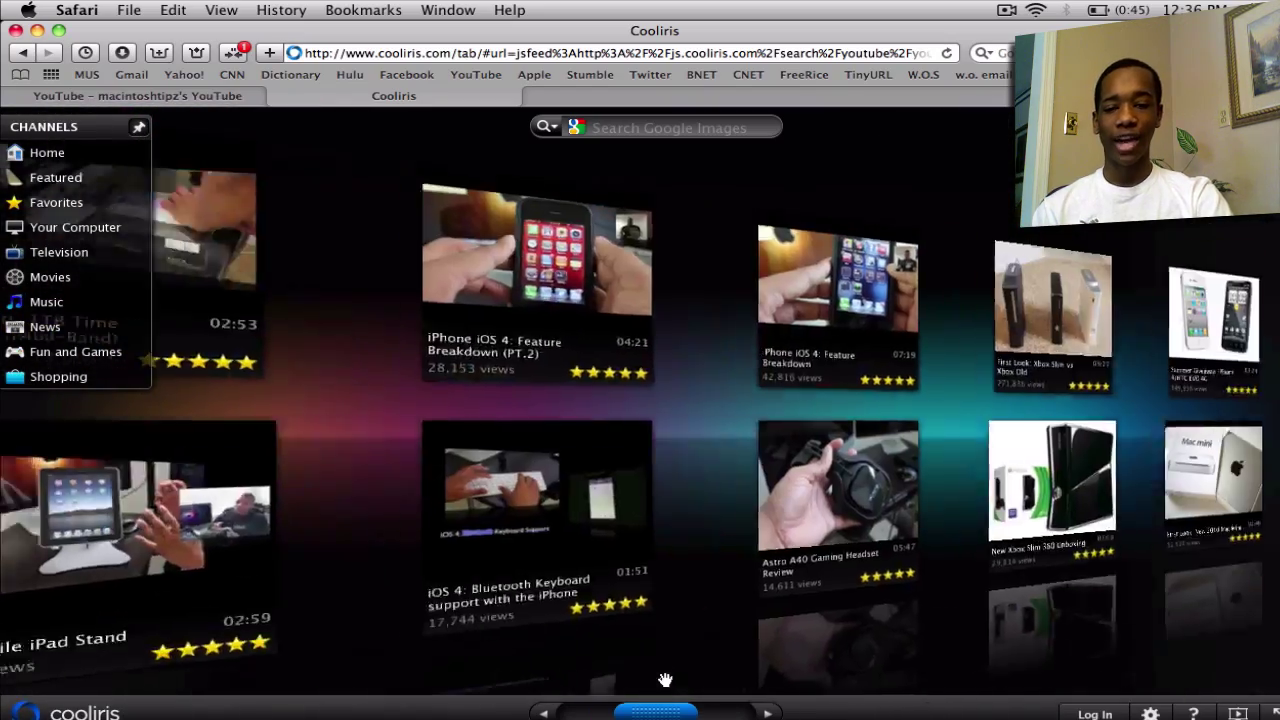
scroll(665, 680, down, 5)
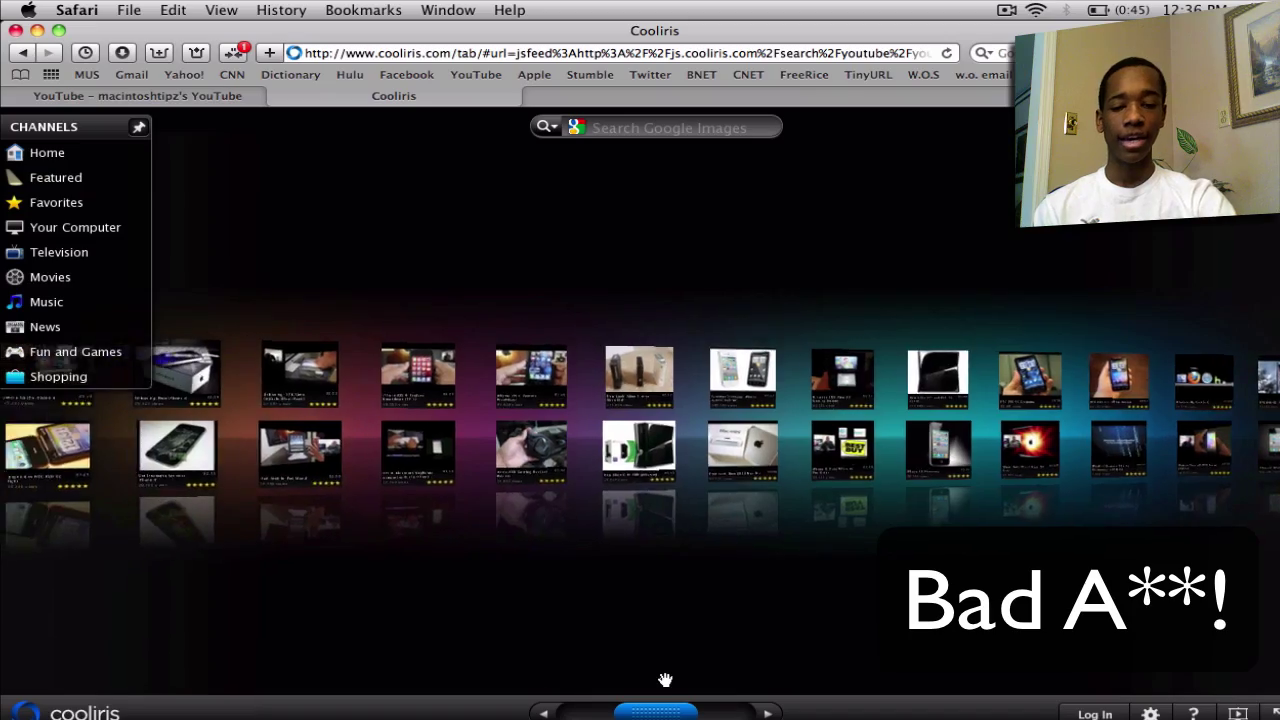
scroll(665, 680, right, 3)
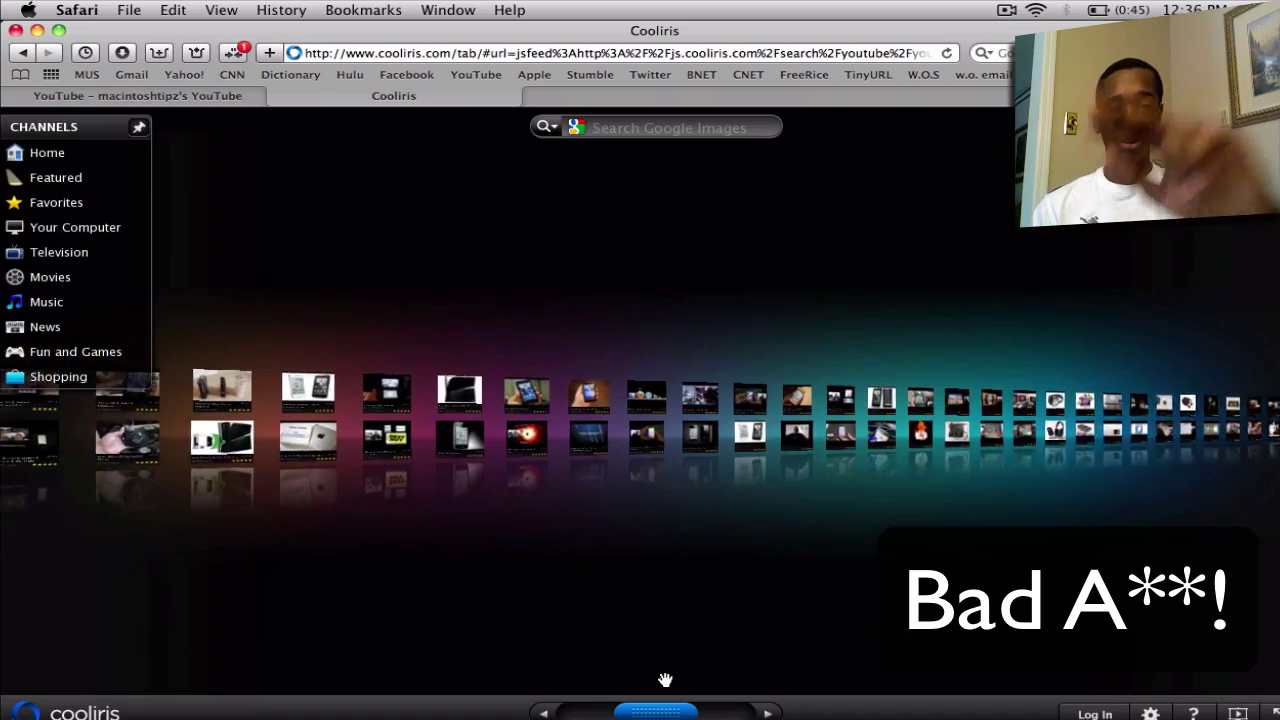
scroll(665, 675, up, 3)
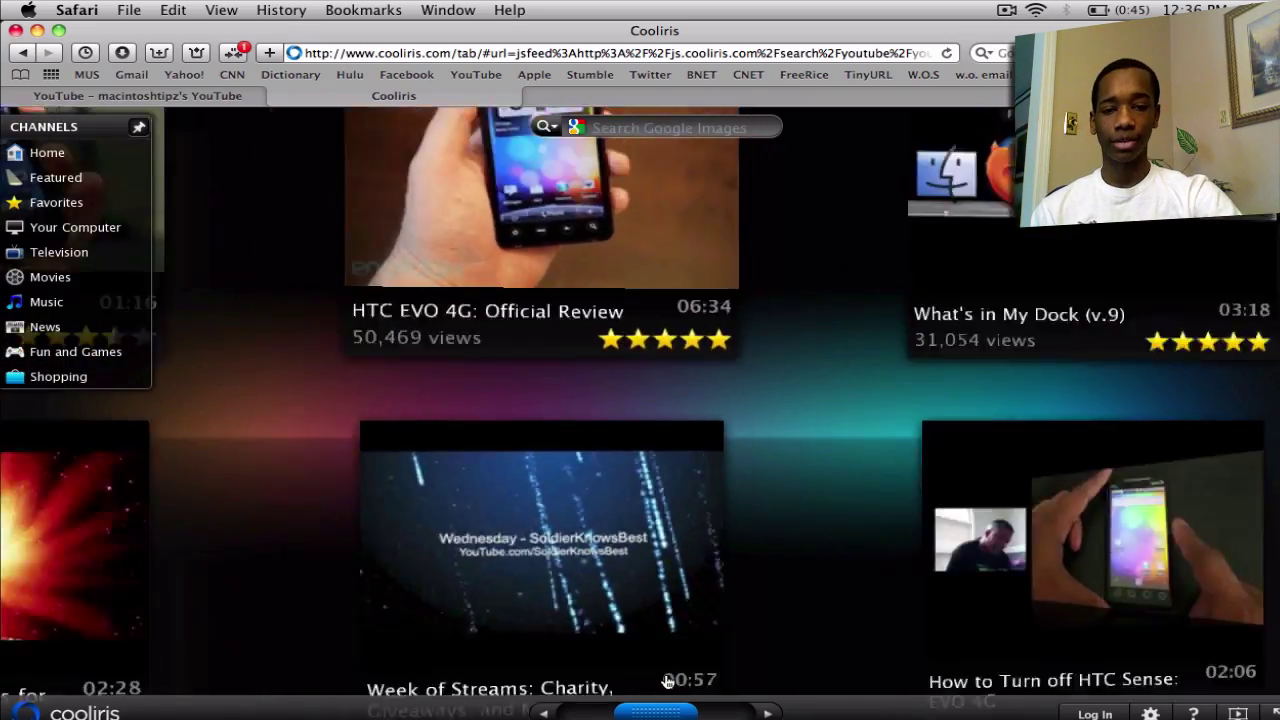
scroll(666, 677, down, 3)
scroll(667, 679, up, 3)
scroll(667, 680, down, 3)
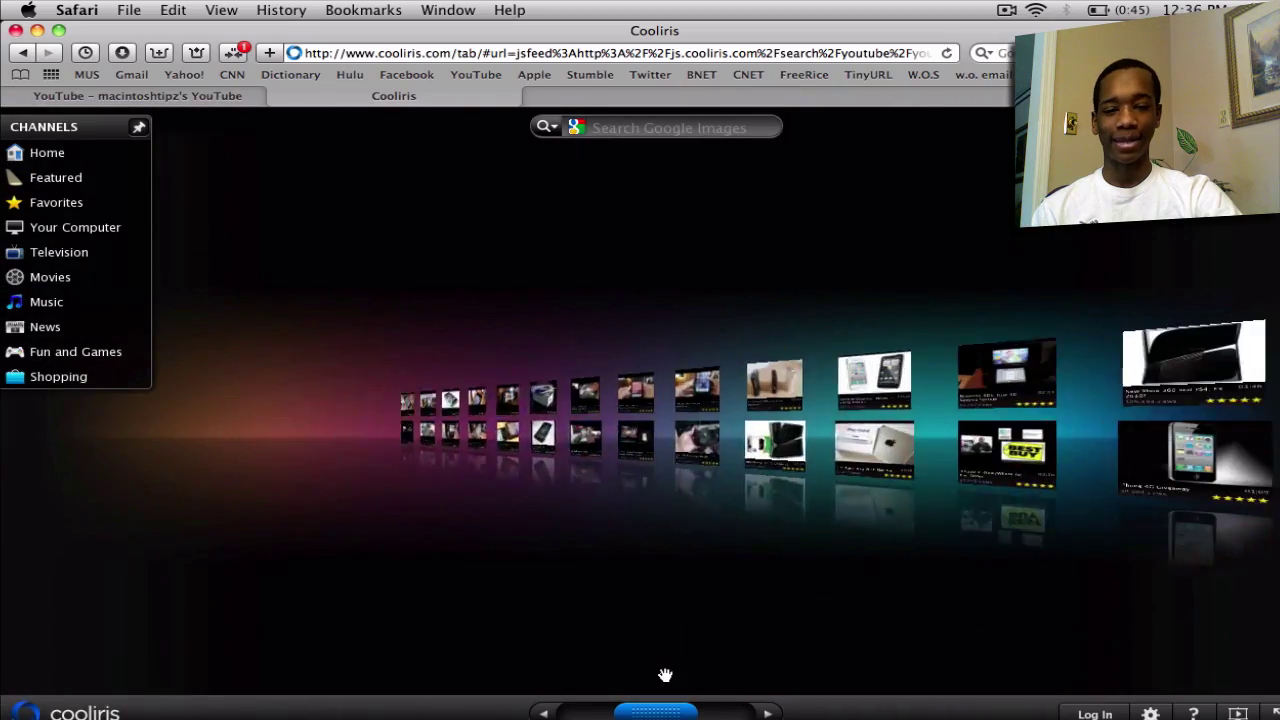
scroll(665, 675, up, 5)
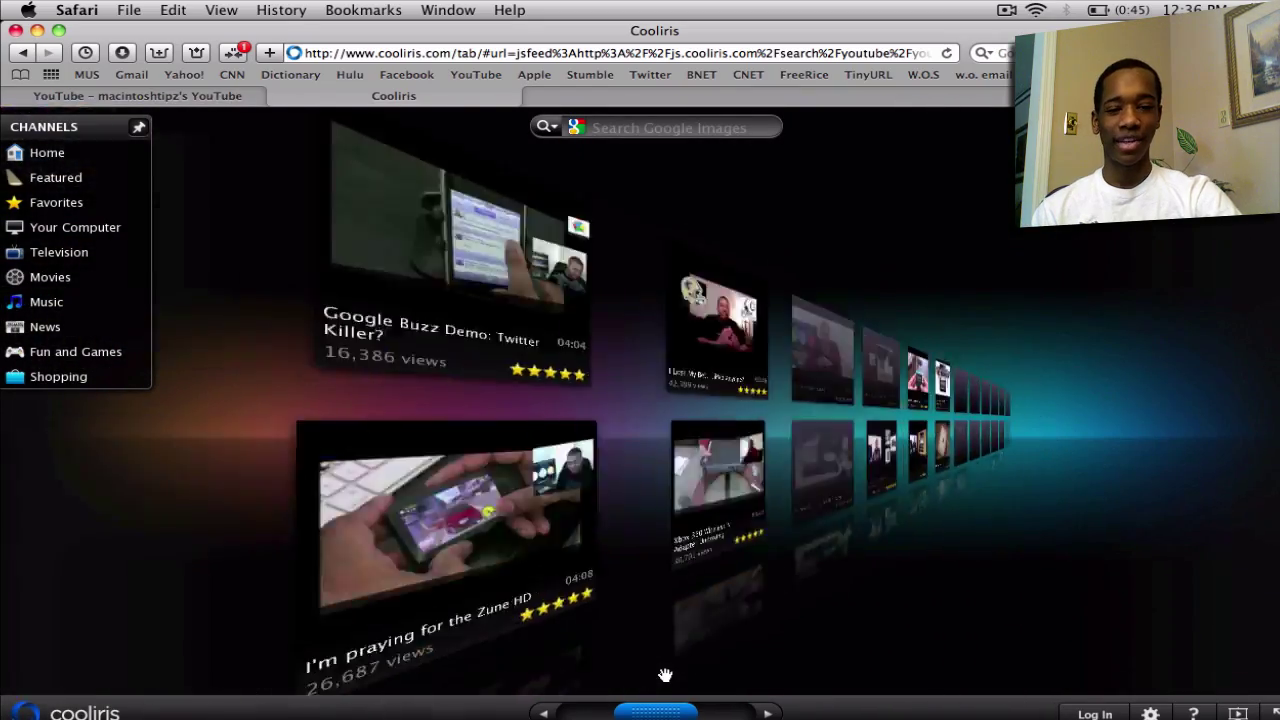